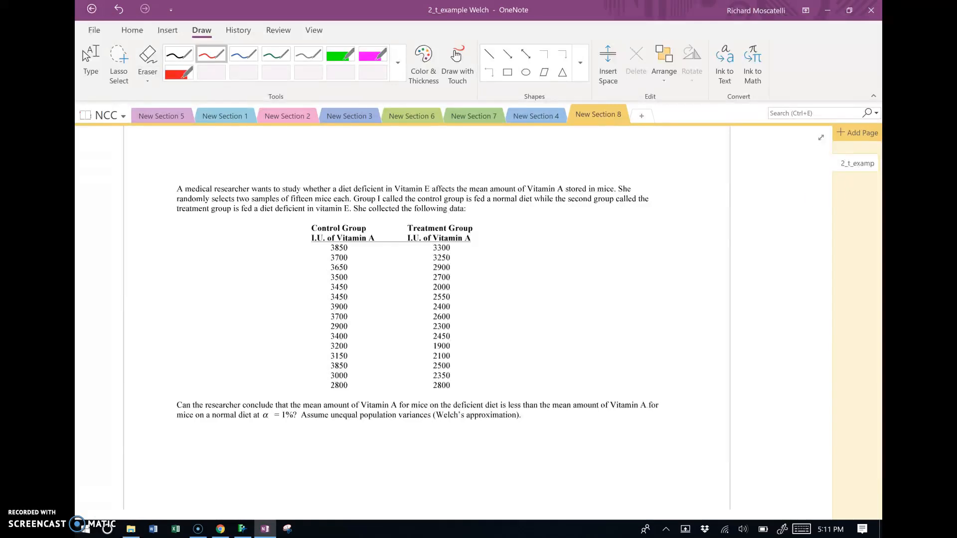
- Draw a red greater-than sign between the Control Group and Treatment Group headings of the data table
drag(836, 220, 824, 236)
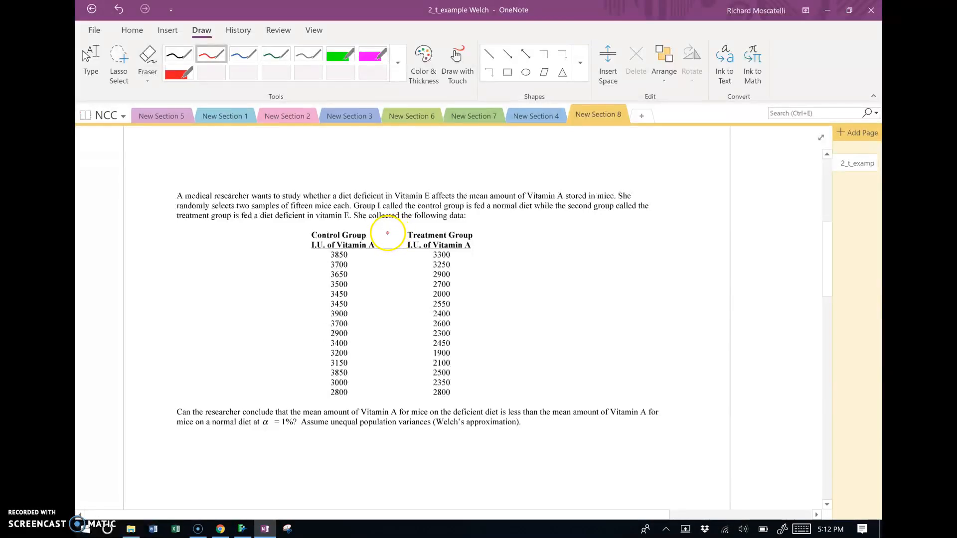
drag(386, 232, 386, 252)
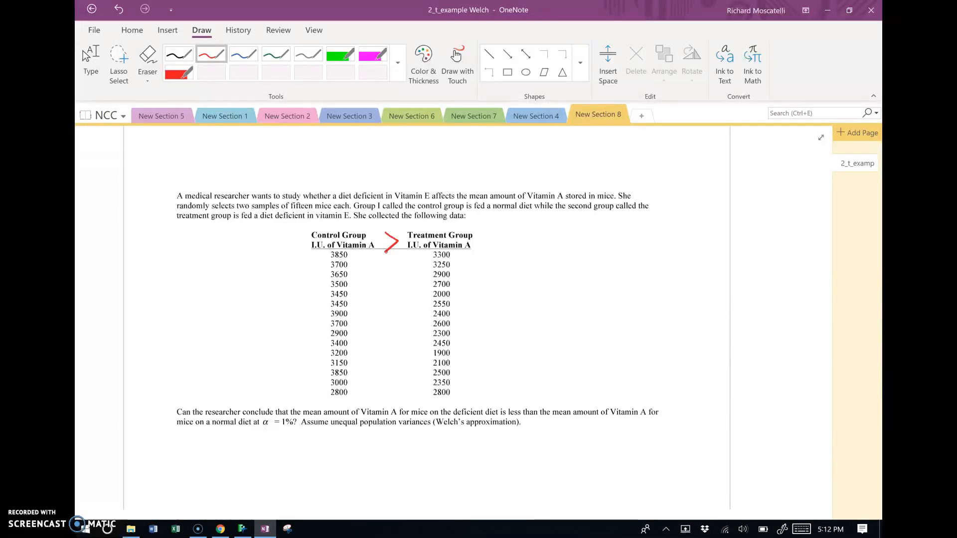
- Handwrite 15 for both n1 and n2 and .01 for α on the hypothesis test worksheet below the problem
drag(830, 236, 829, 397)
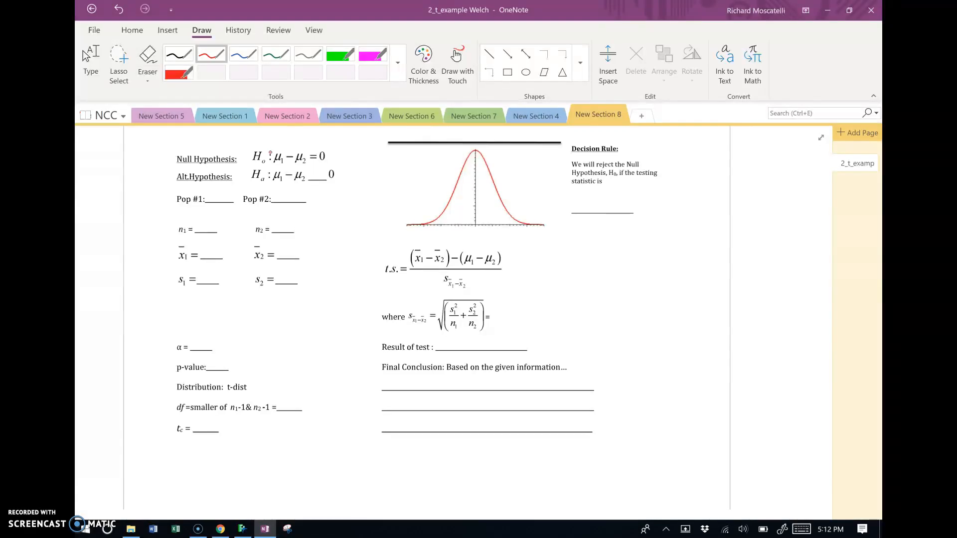
click(439, 258)
drag(201, 219, 199, 232)
drag(280, 216, 284, 231)
click(196, 342)
drag(204, 336, 215, 344)
- Switch to Chrome and view the course's Additional Resources page and the Chapter 13 data set files
click(244, 528)
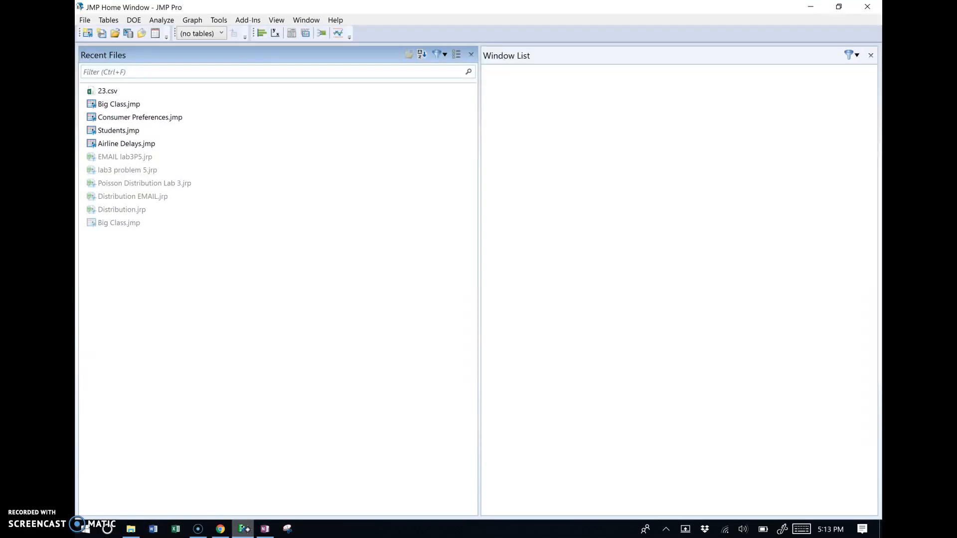
click(265, 529)
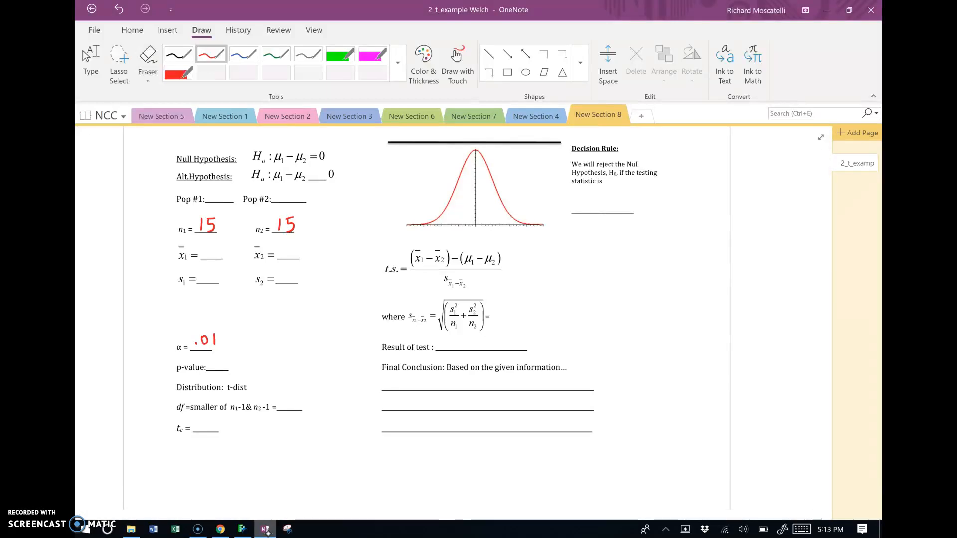
click(220, 529)
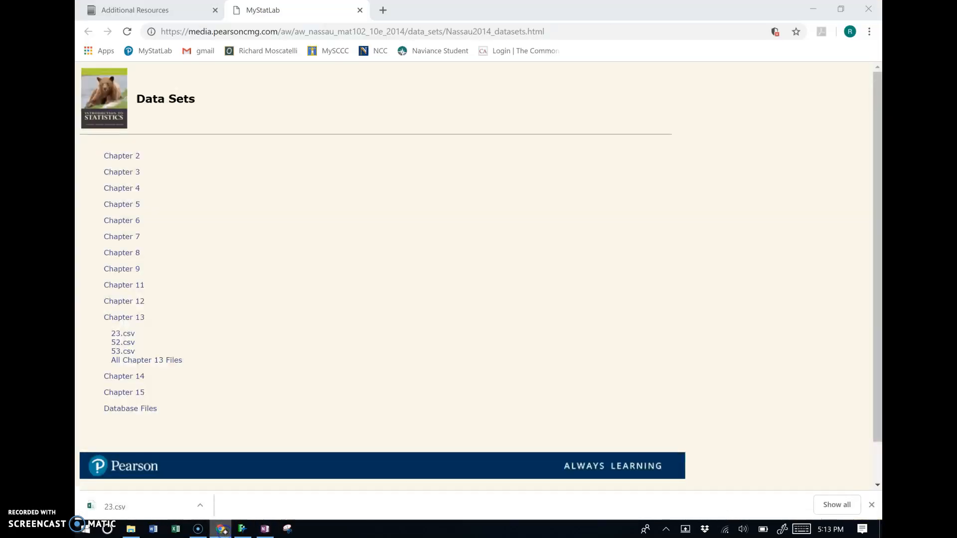
click(150, 10)
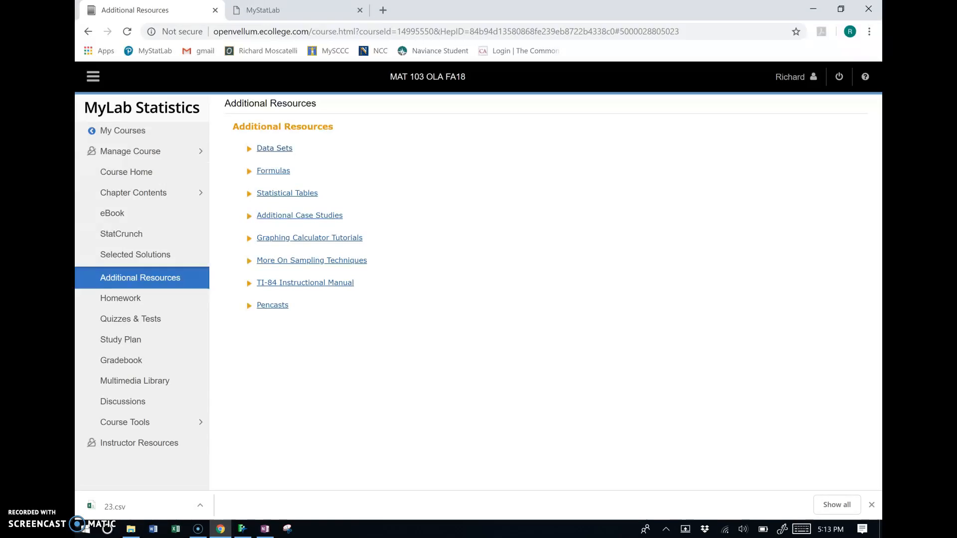
click(314, 9)
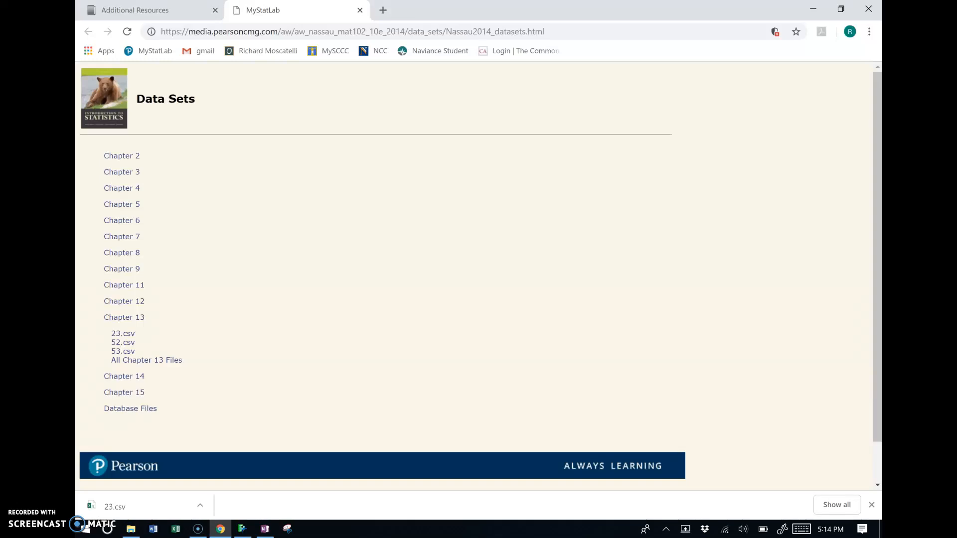
- Switch to JMP and open the data file 23 from the Downloads folder
click(242, 529)
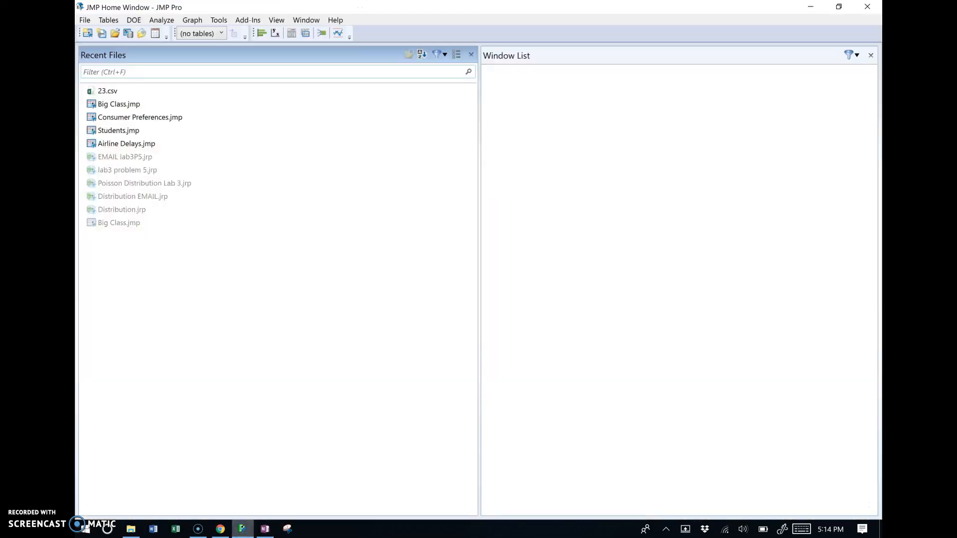
click(85, 20)
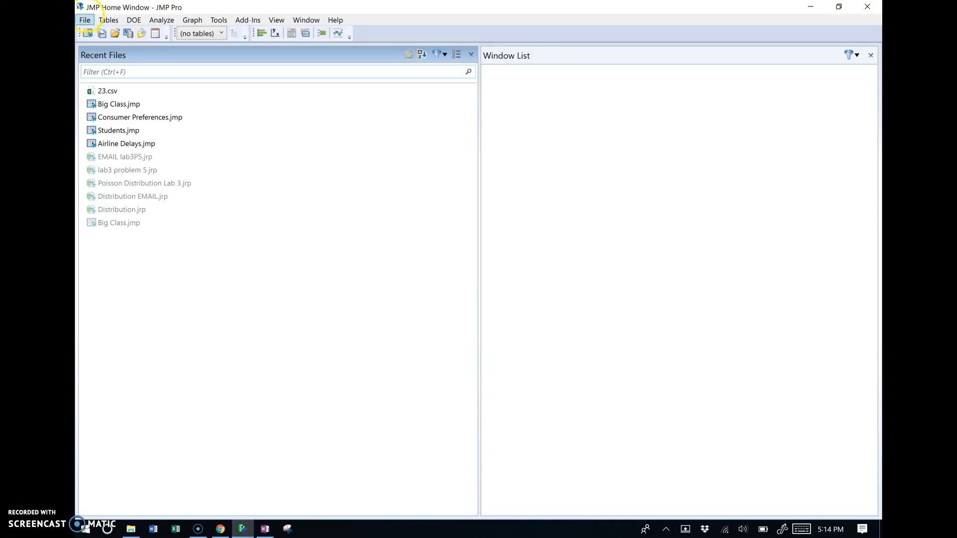
click(118, 51)
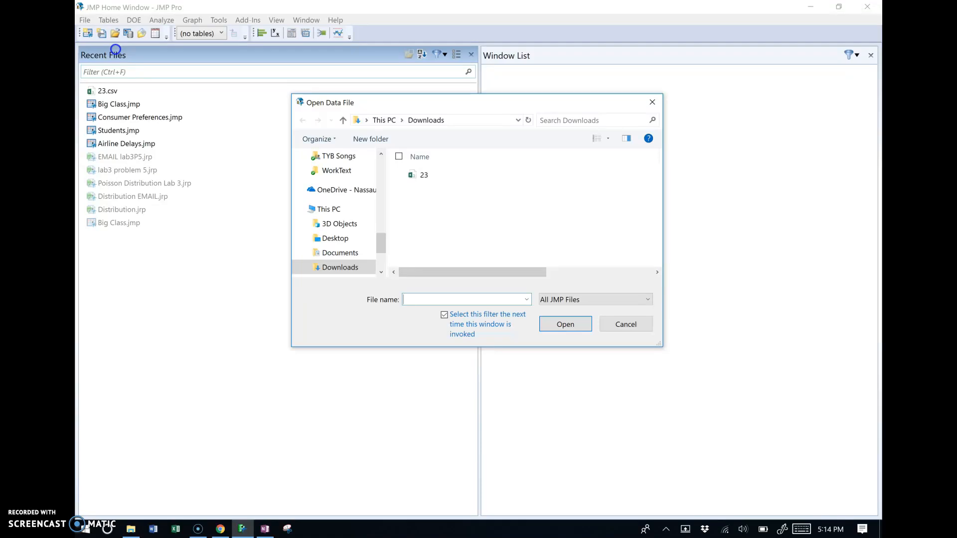
double_click(421, 175)
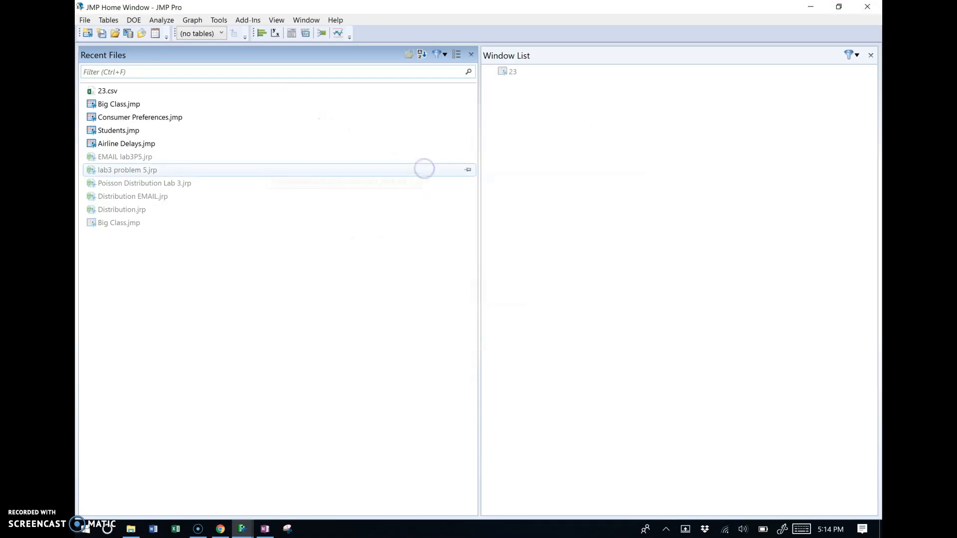
click(852, 194)
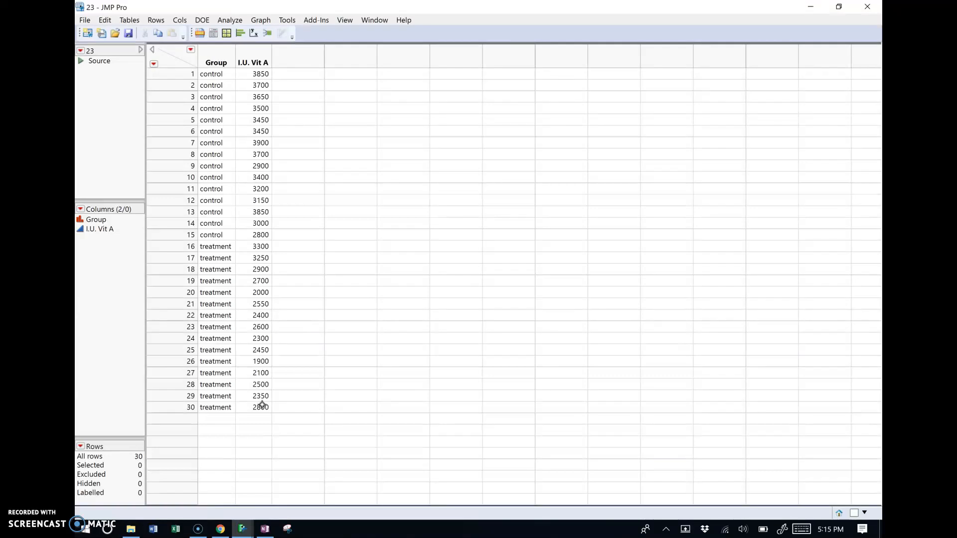
- Start the Hypothesis Test for Two Means statistics calculator with Raw Data as the input method
click(318, 20)
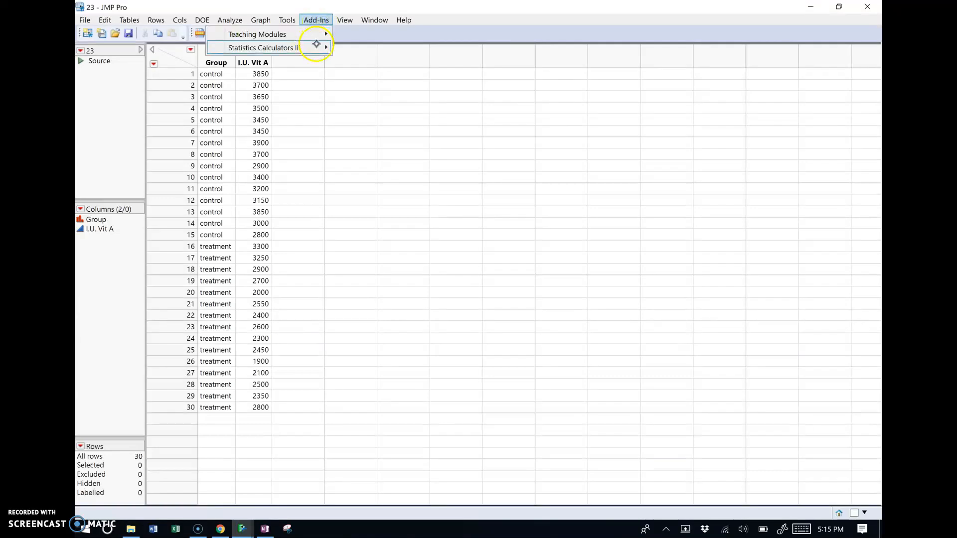
mouse_move(319, 47)
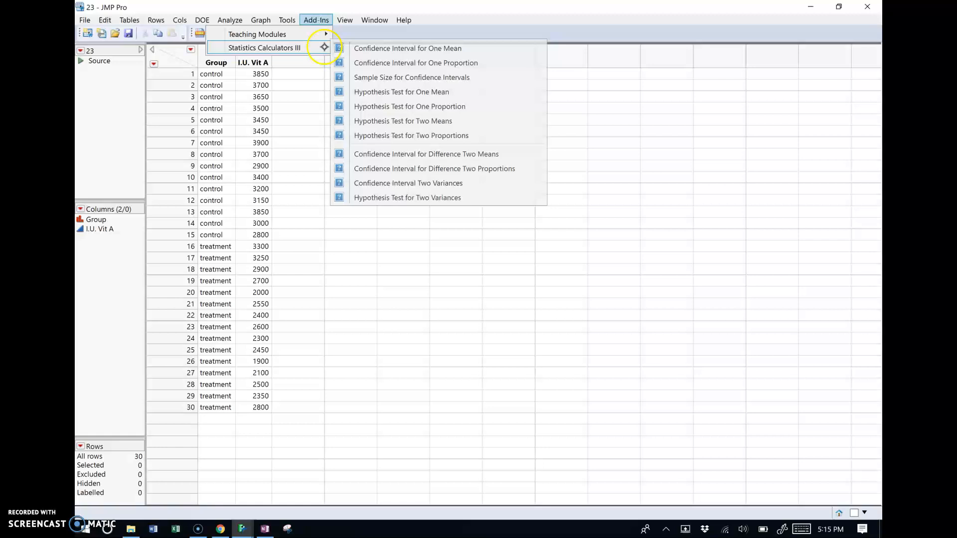
click(420, 120)
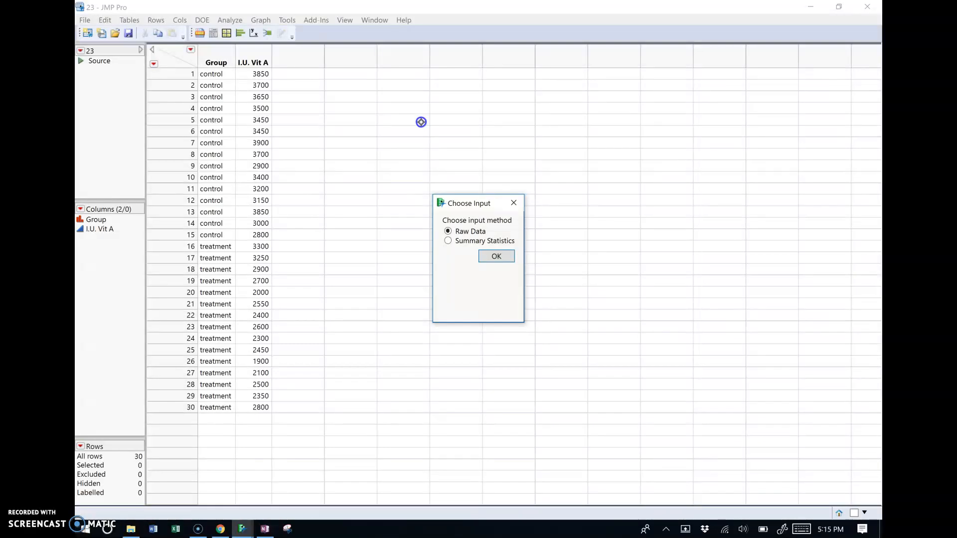
click(502, 259)
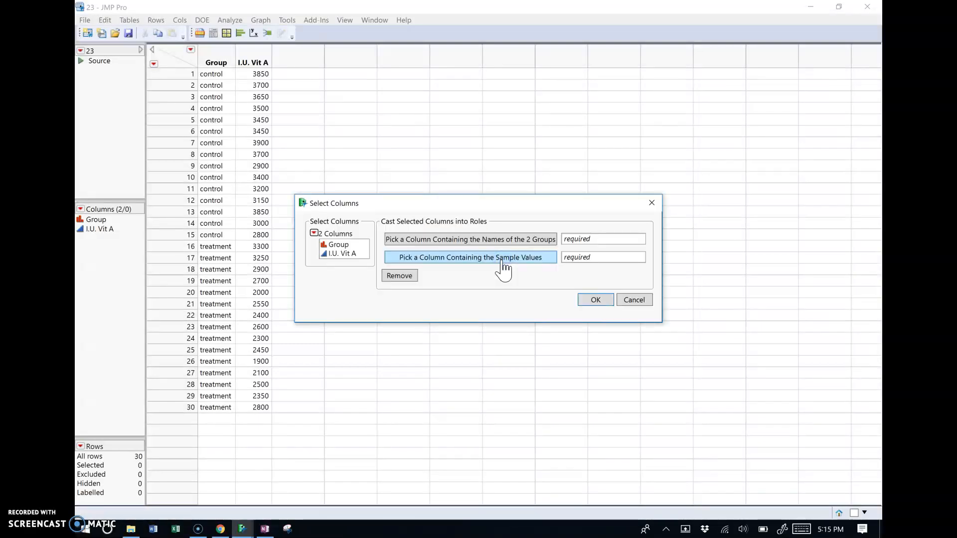
- Assign Group as the group names column and I.U. Vit A as the sample values column, and accept the roles
click(338, 244)
click(498, 239)
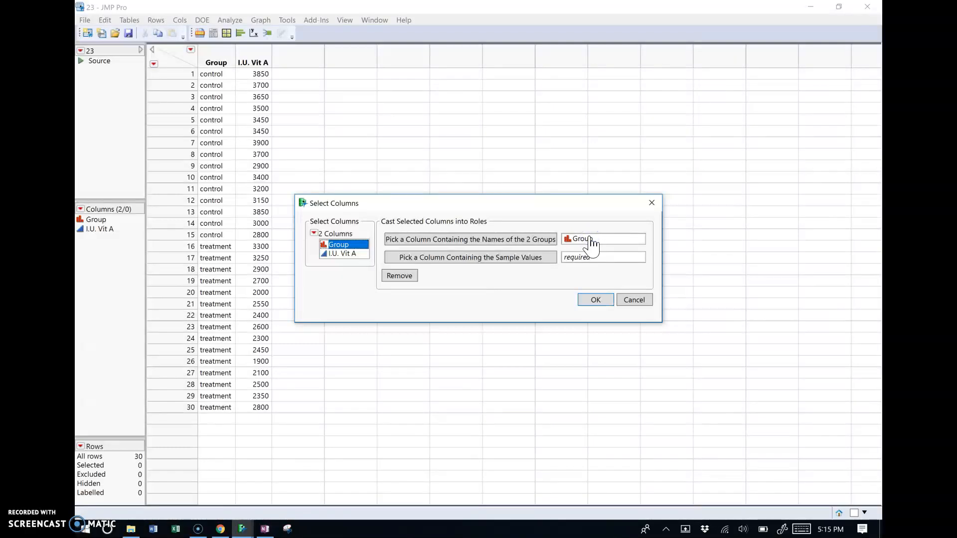
drag(342, 254, 591, 263)
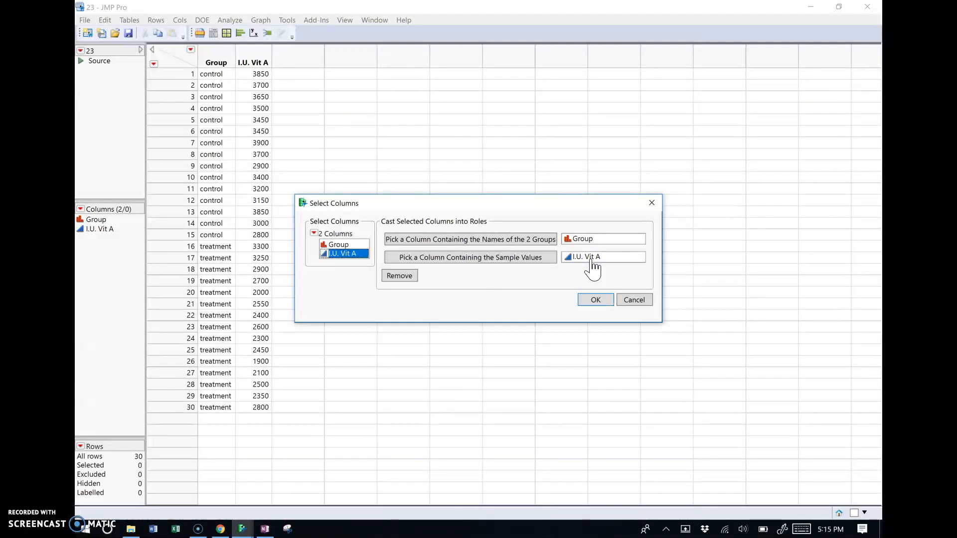
click(596, 299)
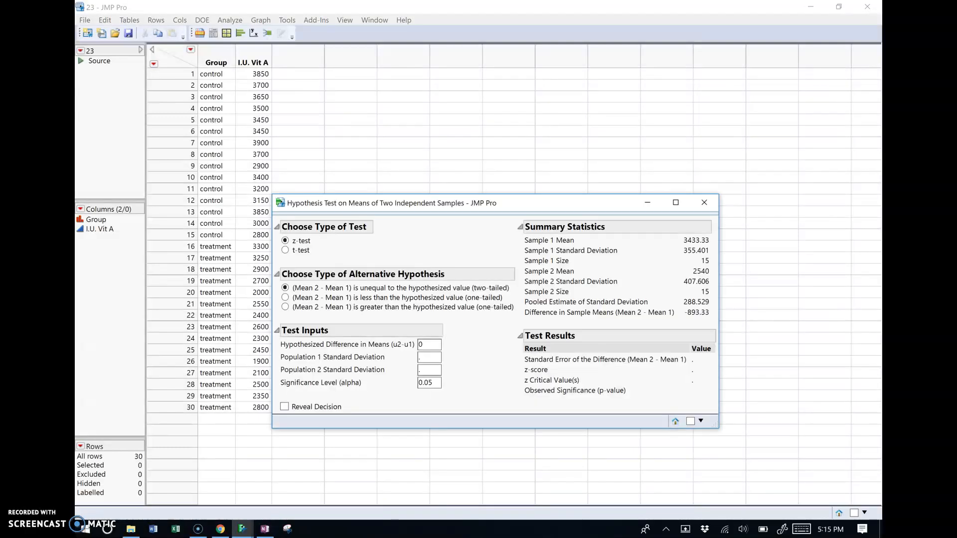
- Set the hypothesis test to a t-test with Unequal Variances (Welch - Satterthwaite)
drag(530, 203, 569, 128)
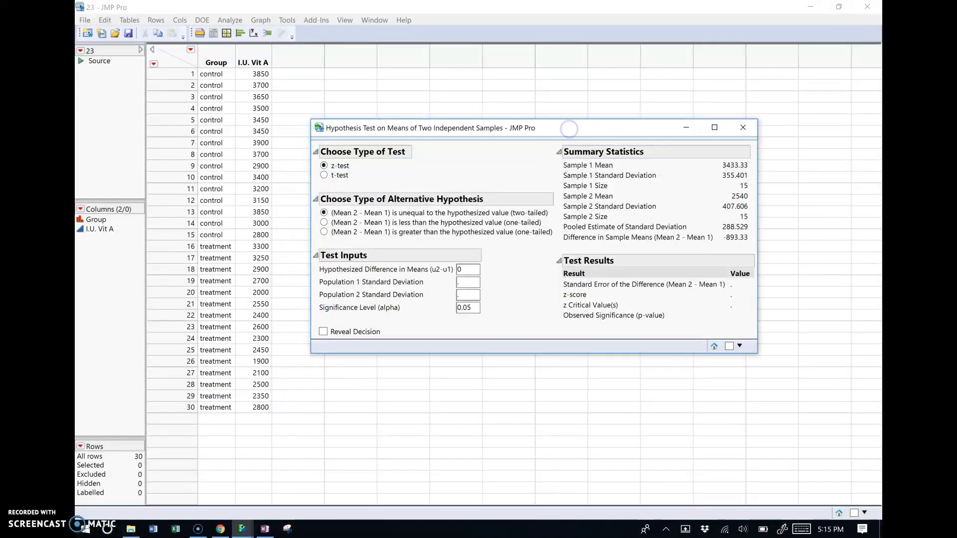
click(325, 176)
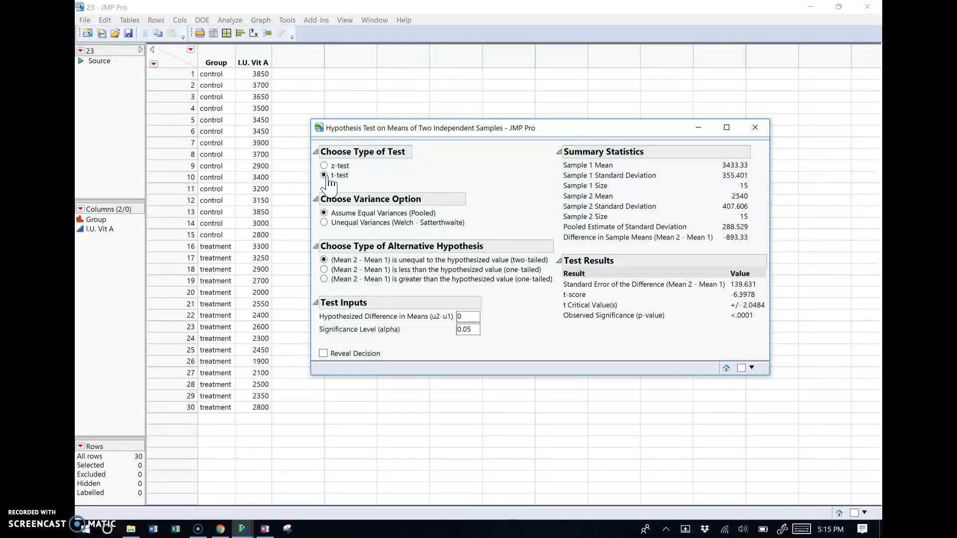
click(324, 223)
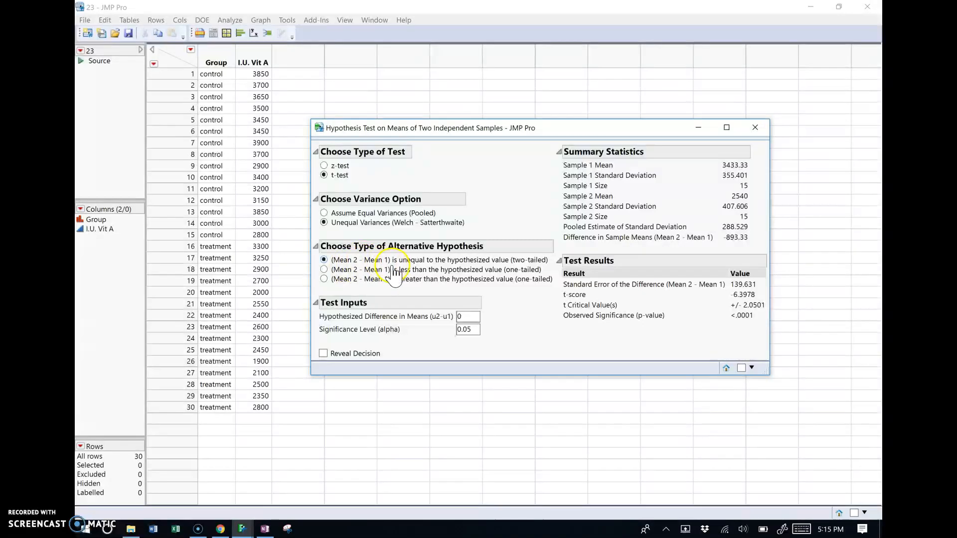
- Check the calculator's summary statistics against the OneNote worksheet and the group order in the JMP data table
click(265, 529)
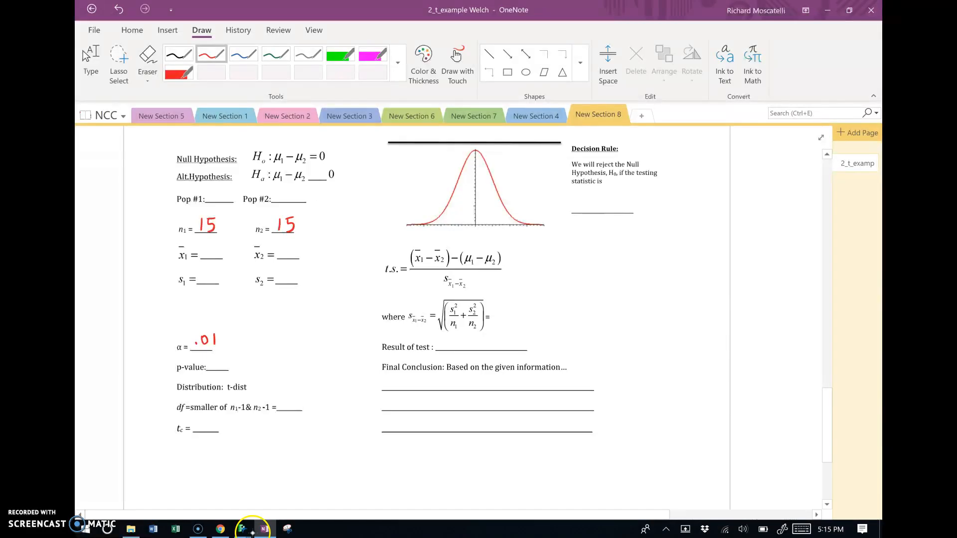
mouse_move(244, 529)
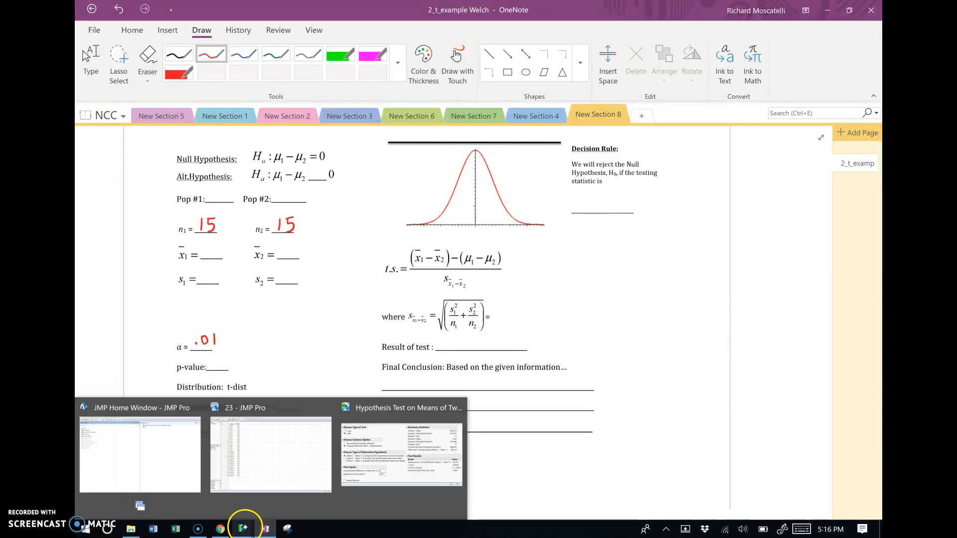
click(243, 528)
click(402, 465)
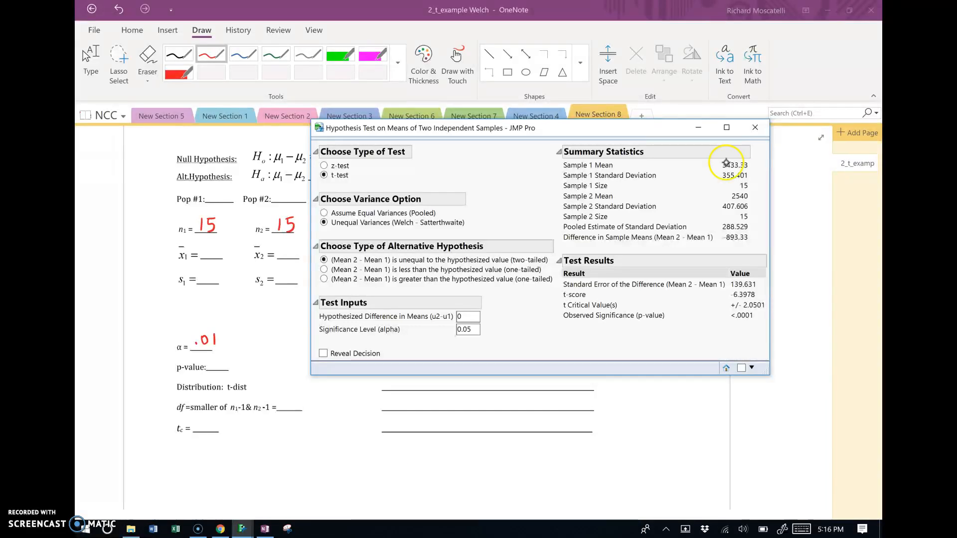
click(245, 528)
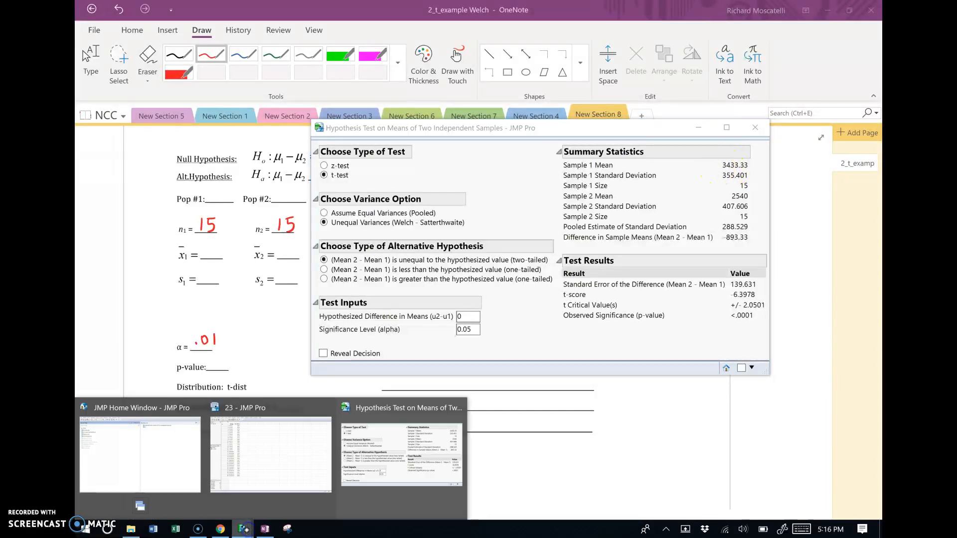
click(273, 466)
mouse_move(245, 528)
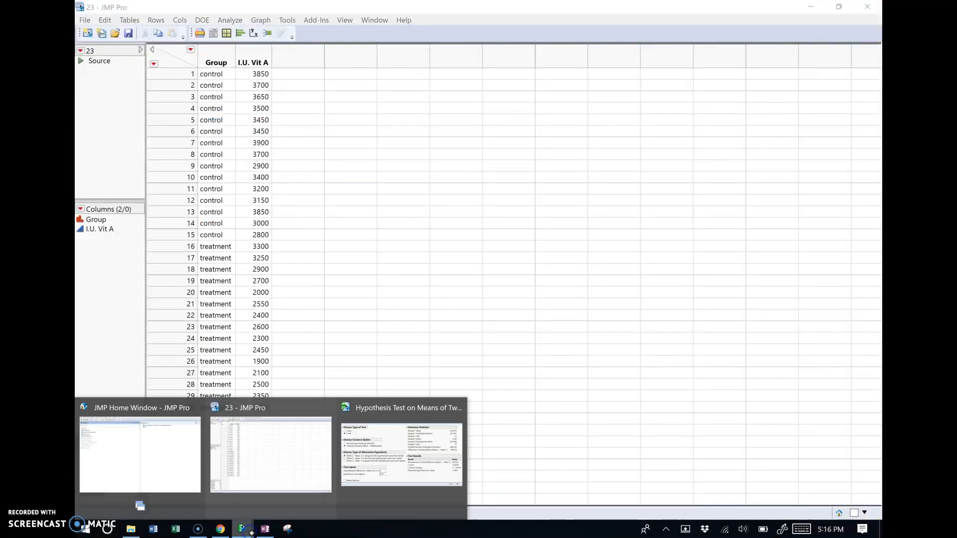
click(390, 455)
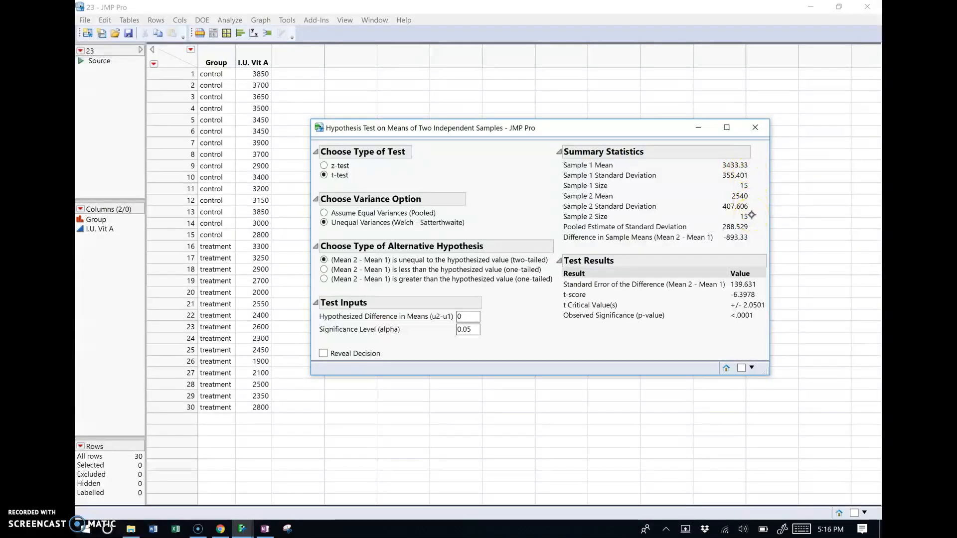
- Set the alternative hypothesis to (Mean 2 - Mean 1) less than the hypothesized value, one-tailed, with a significance level of .01
click(325, 269)
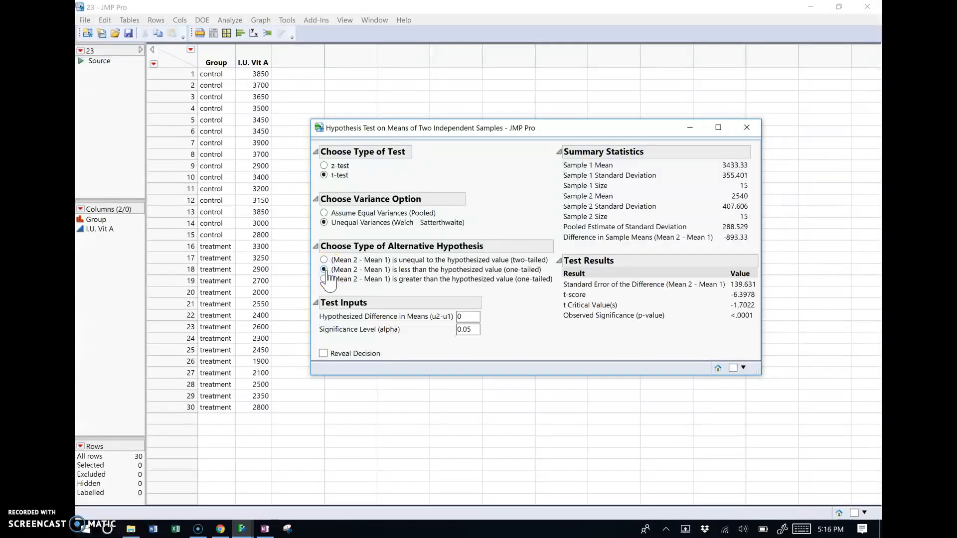
double_click(474, 329)
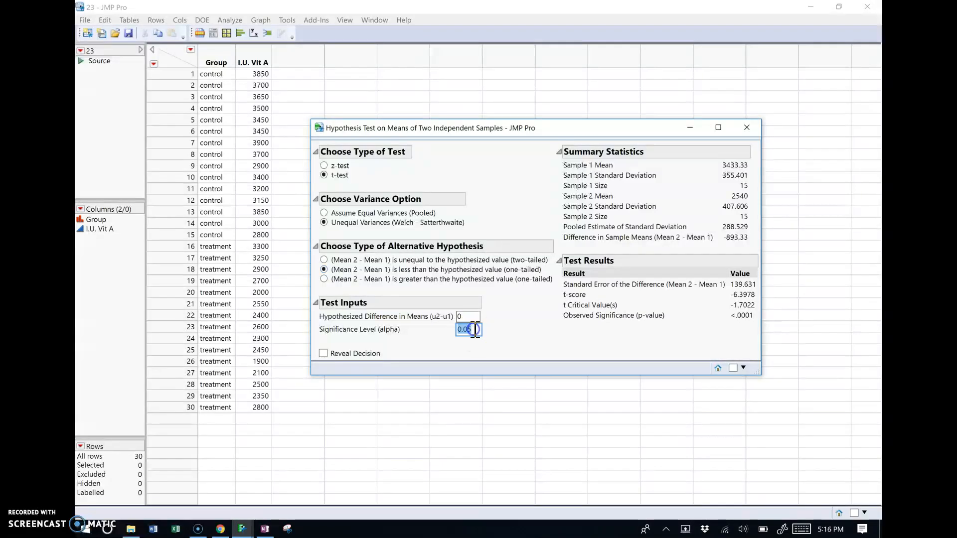
click(802, 529)
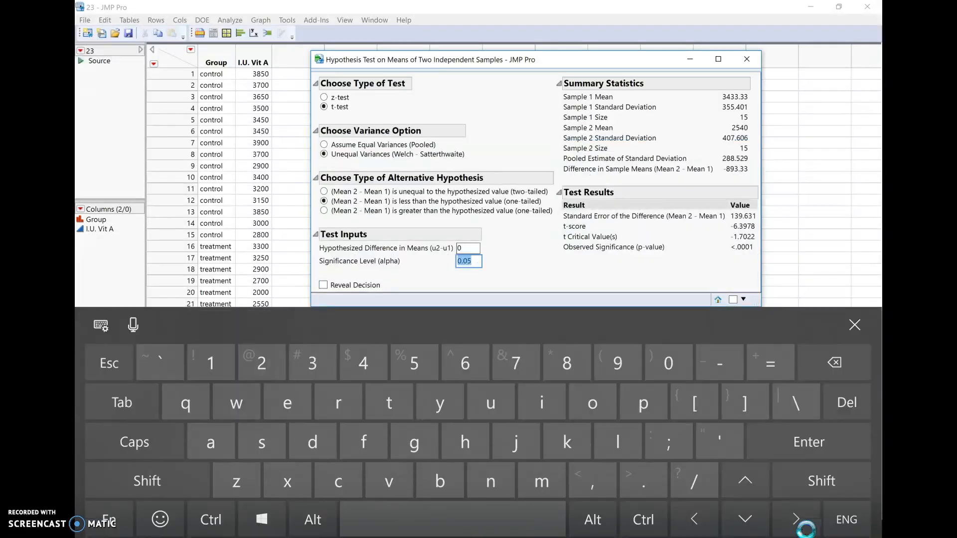
text(0)
key(BackSpace)
click(854, 325)
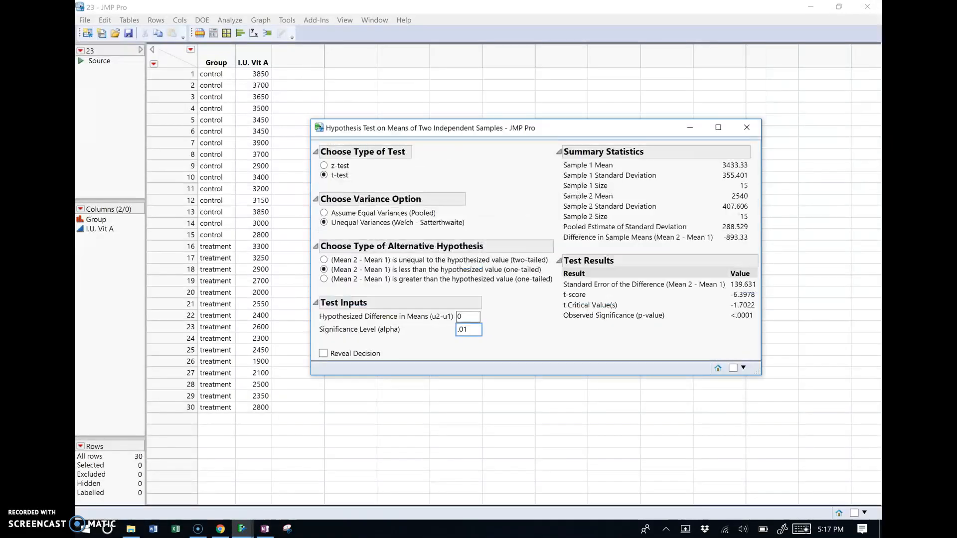
- Reveal the test decision in the calculator and switch back to the OneNote worksheet
click(323, 354)
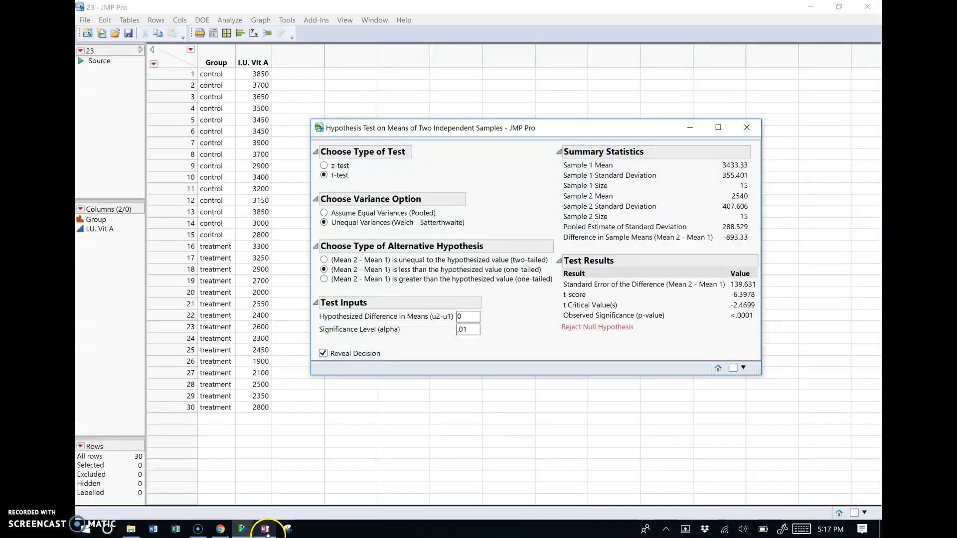
click(264, 529)
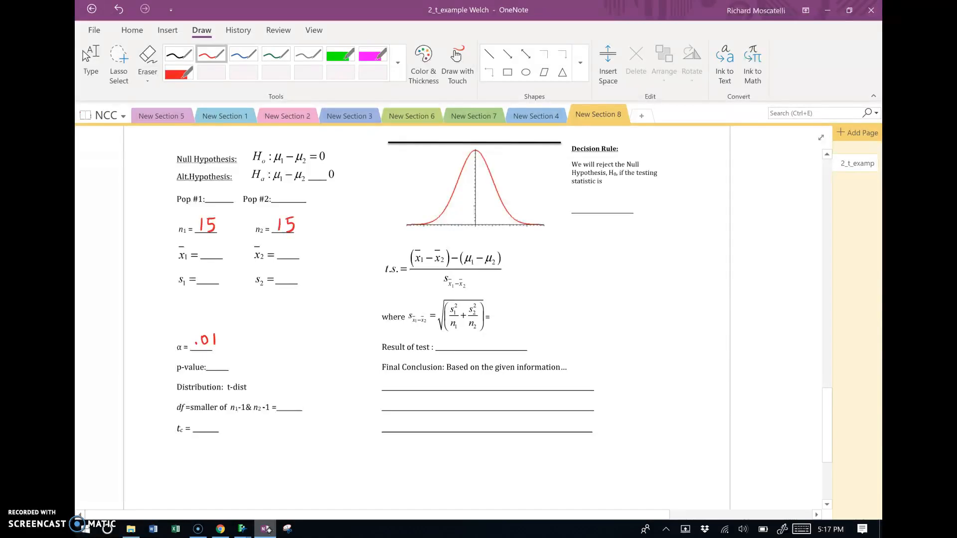
- Arrange the OneNote worksheet and the JMP hypothesis test window side by side so both are readable
click(849, 10)
drag(477, 15, 230, 31)
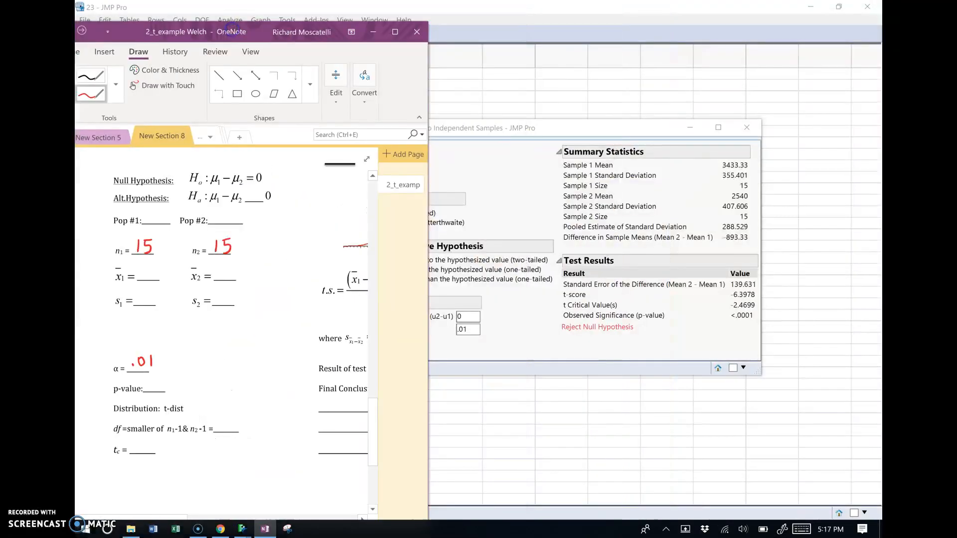
drag(600, 128, 648, 27)
drag(248, 32, 261, 2)
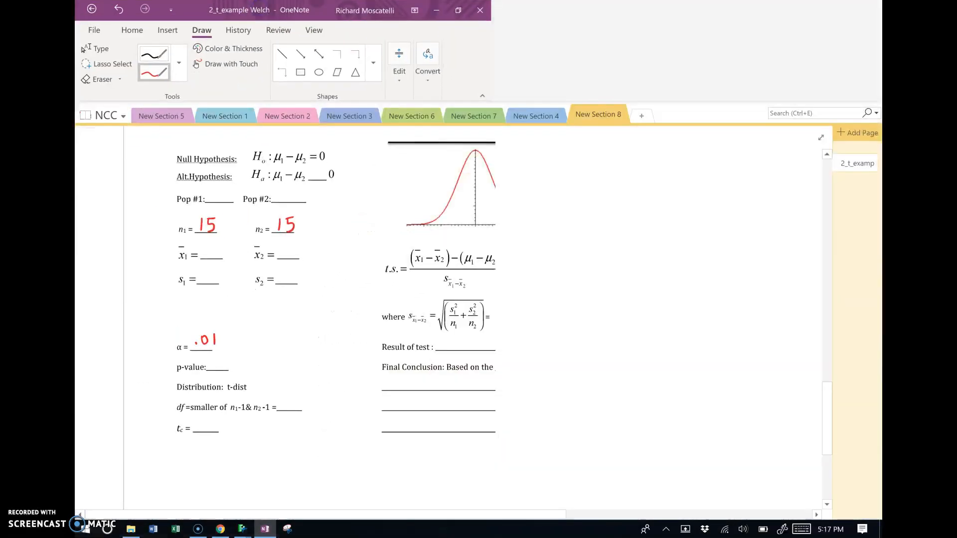
click(851, 17)
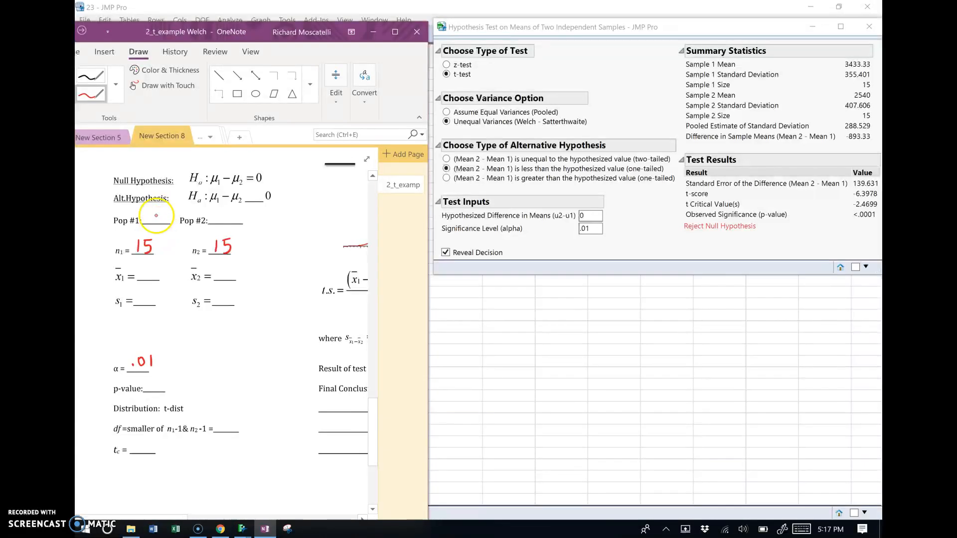
- Label population 1 "contr" and population 2 "trmt", and handwrite sample 1's mean 3433.3 and standard deviation 355.4
drag(149, 214, 217, 220)
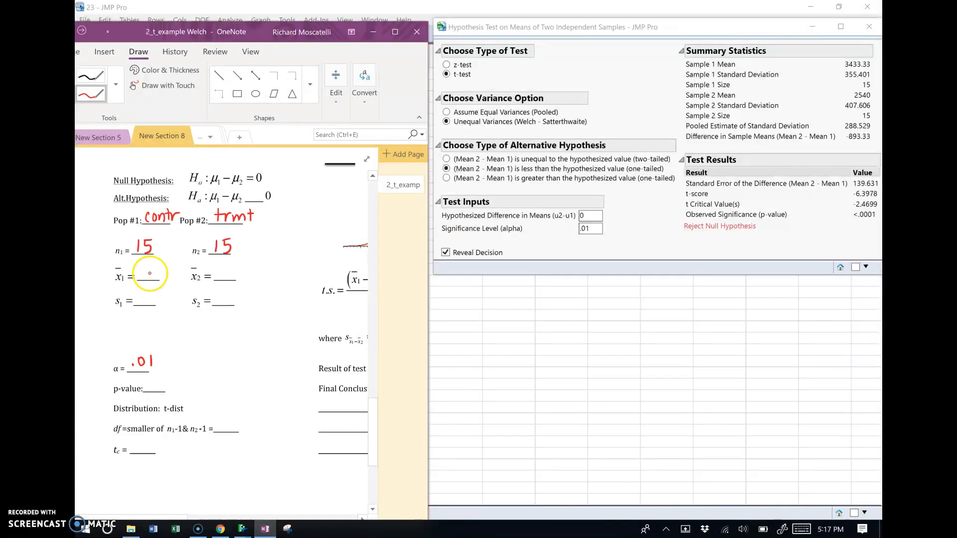
drag(140, 270, 154, 274)
mouse_move(153, 269)
mouse_down()
mouse_move(152, 279)
mouse_move(181, 280)
mouse_up()
click(175, 277)
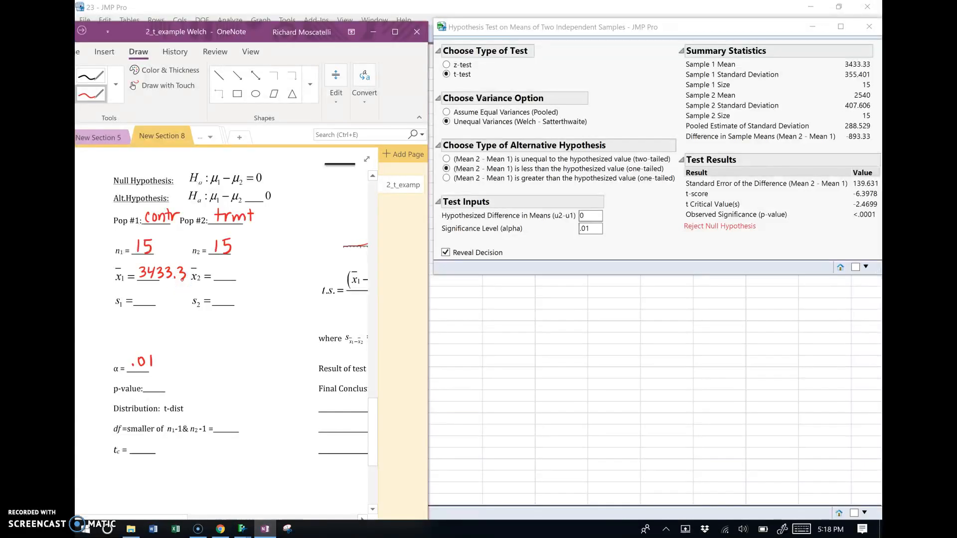
drag(135, 294, 135, 305)
mouse_move(146, 293)
mouse_down()
mouse_move(145, 302)
mouse_move(161, 292)
mouse_move(172, 303)
mouse_up()
click(165, 301)
- Handwrite sample 2's mean 2540 and standard deviation 407.6 in the worksheet blanks
mouse_move(217, 270)
mouse_down()
mouse_move(228, 280)
mouse_move(239, 266)
mouse_up()
mouse_move(244, 265)
mouse_down()
mouse_move(246, 277)
mouse_move(252, 264)
mouse_up()
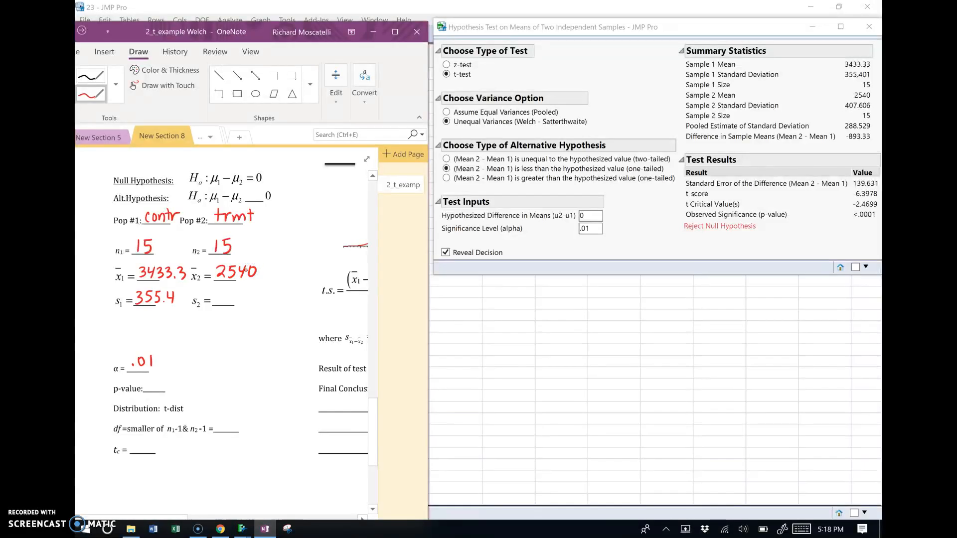
drag(218, 291, 221, 303)
drag(229, 292, 256, 302)
click(248, 301)
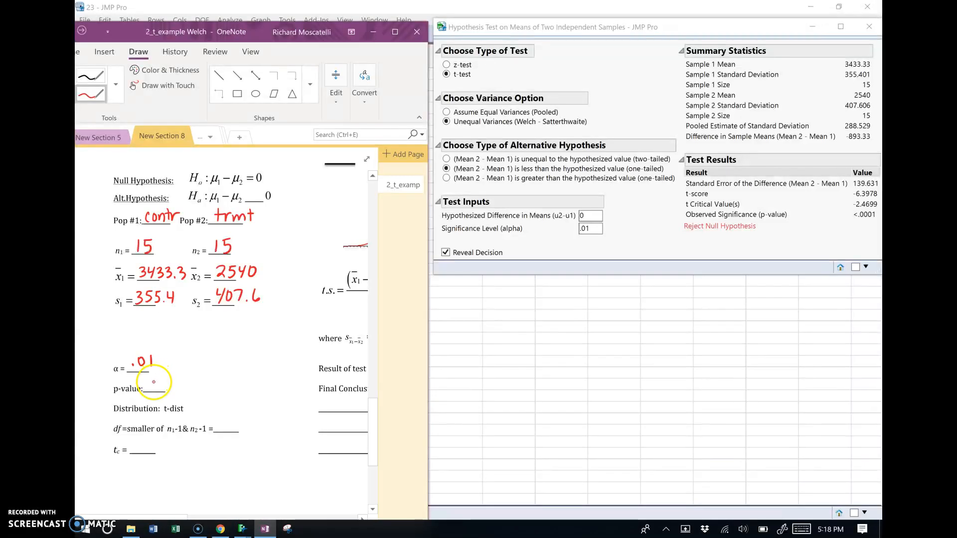
- Handwrite the p-value as 0 with the comparison "< α = .01, ∴ Reject Ho" beside it
drag(154, 382, 157, 381)
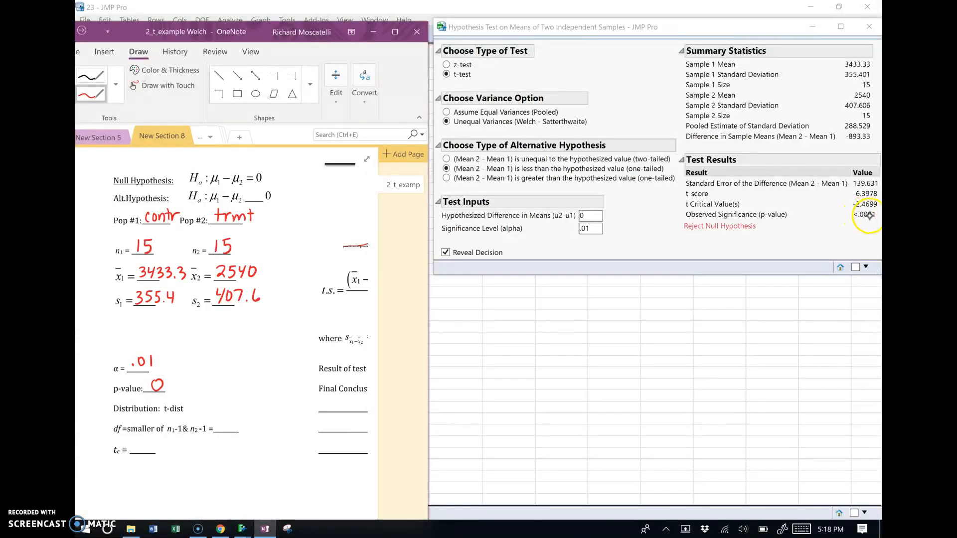
mouse_move(178, 381)
mouse_down()
mouse_move(216, 379)
mouse_move(229, 393)
mouse_move(249, 386)
mouse_up()
drag(250, 376, 257, 386)
drag(259, 384, 286, 386)
click(267, 373)
drag(283, 378, 302, 380)
click(296, 382)
drag(303, 371, 307, 380)
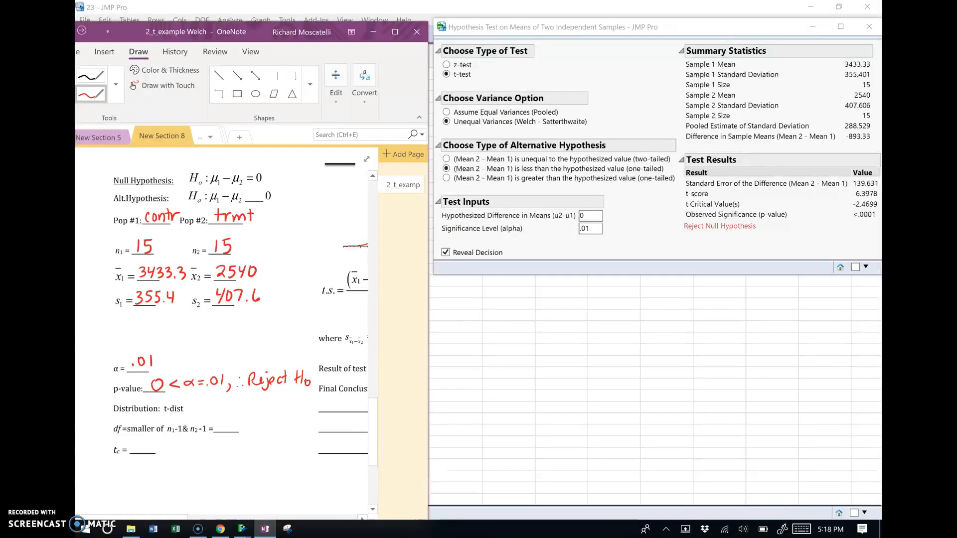
- Handwrite -2.47 as the critical value tc and mark the df line with a red star
click(863, 205)
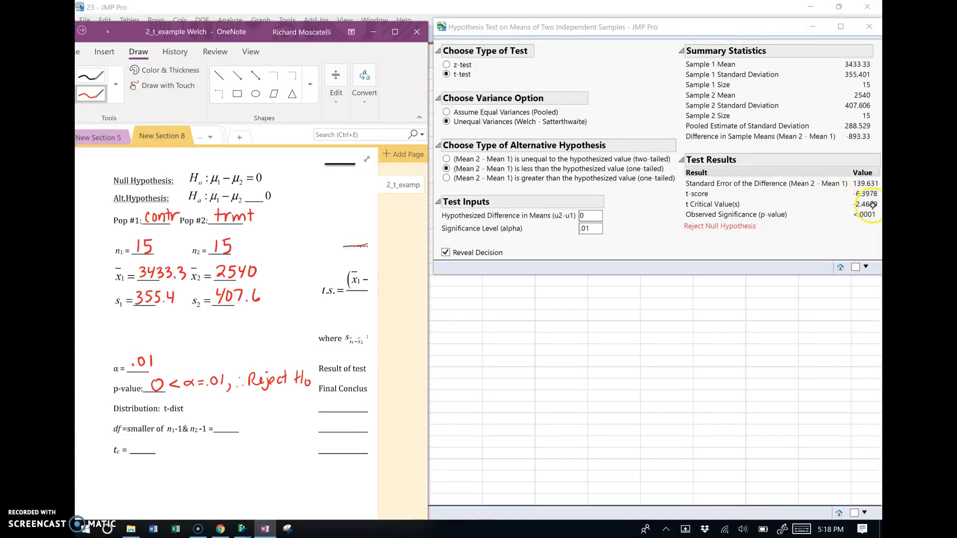
drag(135, 444, 167, 451)
click(157, 449)
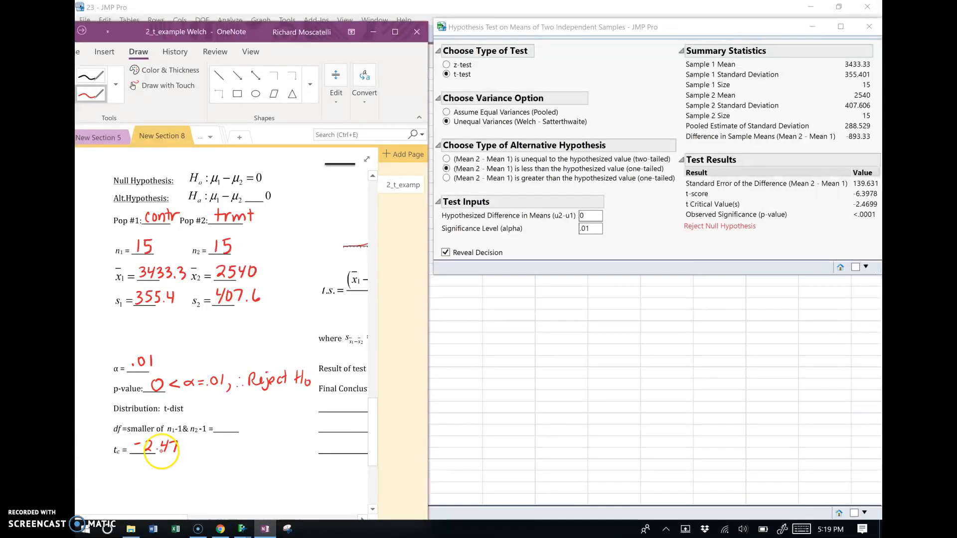
click(159, 450)
mouse_move(113, 424)
mouse_down()
mouse_move(104, 435)
mouse_move(115, 430)
mouse_up()
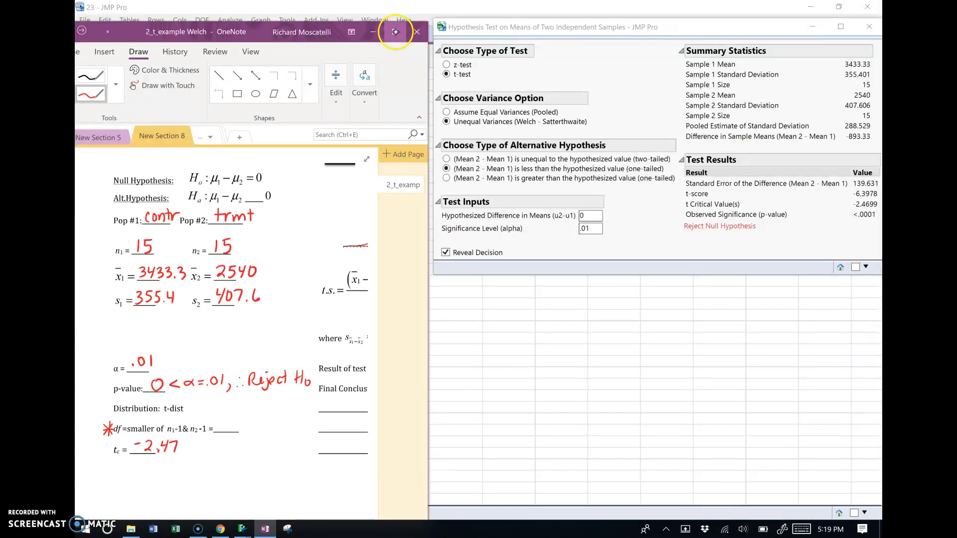
- Maximize the worksheet and correct both hypotheses to μ2 − μ1, with "<" in the alternative hypothesis
click(396, 32)
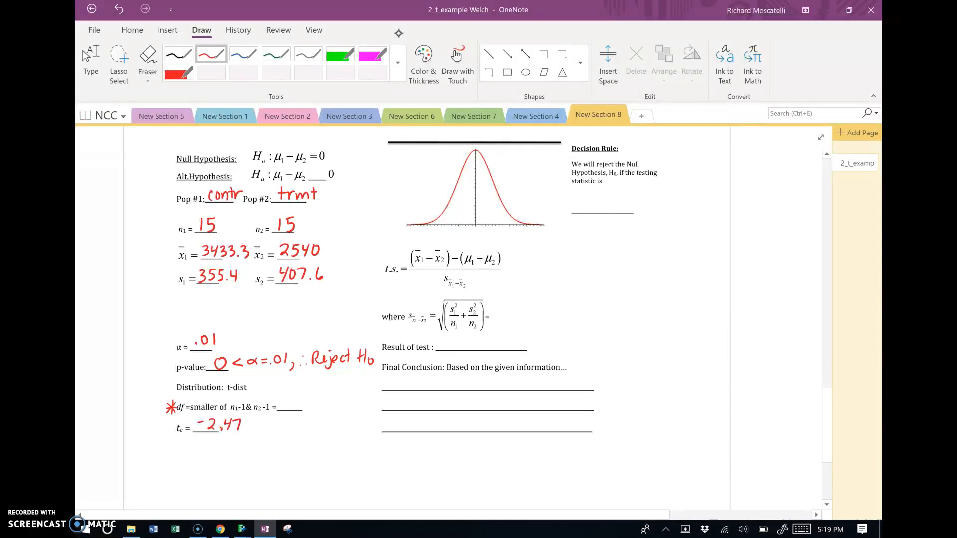
click(283, 158)
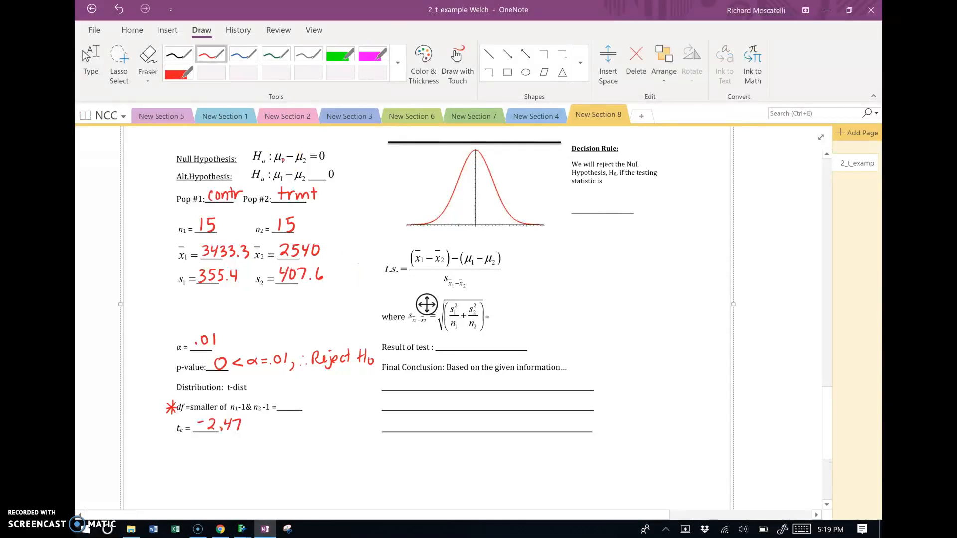
mouse_move(280, 160)
mouse_down()
mouse_move(304, 165)
mouse_move(282, 180)
mouse_move(320, 178)
mouse_up()
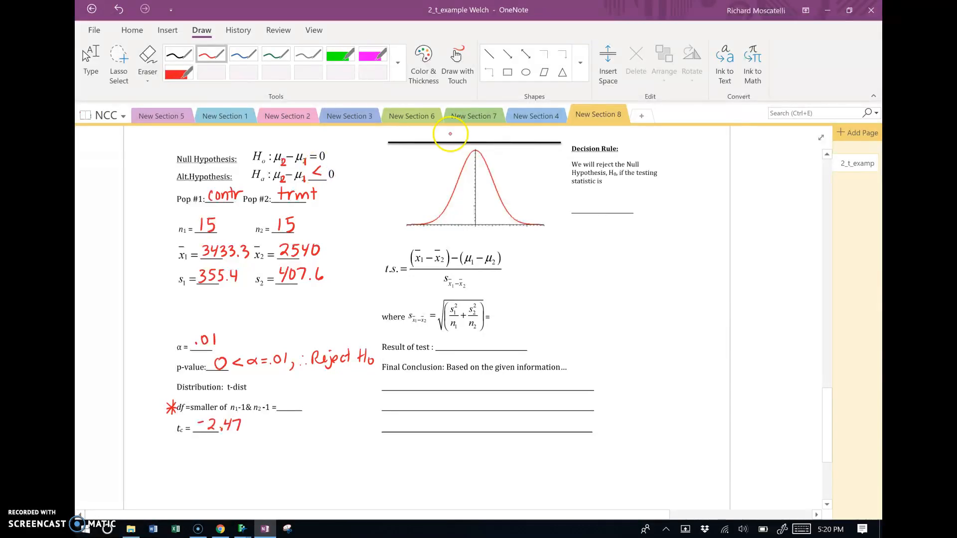
- Draw the cutoff line labeled tc -2.47 on the bell curve with a shaded left tail and 0 at center, and star the null hypothesis
mouse_move(451, 129)
mouse_down()
mouse_move(452, 225)
mouse_move(449, 203)
mouse_move(432, 224)
mouse_move(450, 207)
mouse_move(446, 216)
mouse_move(477, 227)
mouse_up()
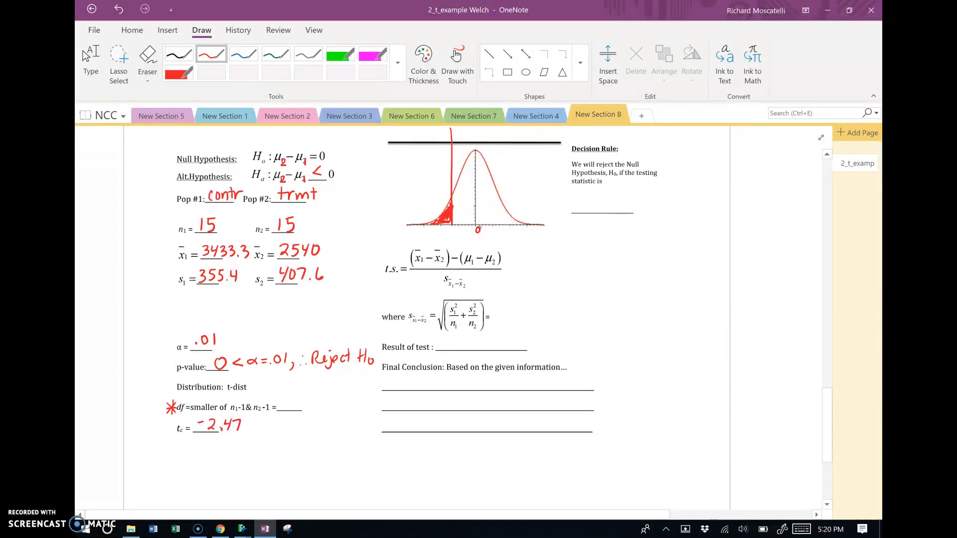
mouse_move(247, 139)
mouse_down()
mouse_move(244, 152)
mouse_move(252, 148)
mouse_move(243, 150)
mouse_up()
drag(452, 229, 452, 236)
mouse_move(449, 230)
mouse_down()
mouse_move(456, 238)
mouse_move(446, 245)
mouse_move(466, 244)
mouse_up()
click(441, 242)
click(456, 243)
- Label the curve's unshaded area .99 and the shaded left tail α = .01
click(467, 201)
drag(476, 194, 483, 205)
drag(420, 211, 419, 219)
drag(422, 212, 428, 214)
click(429, 213)
drag(435, 205, 434, 206)
drag(440, 203, 438, 210)
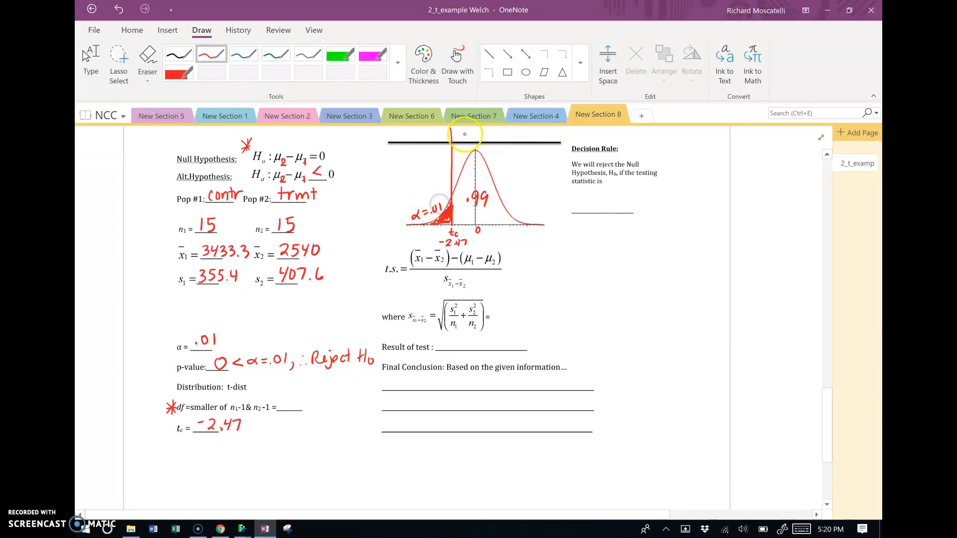
- Write "FTR Ho" above the curve right of the cutoff line and "Reject Ho" left of it
drag(467, 136, 484, 131)
mouse_move(480, 131)
mouse_down()
mouse_move(480, 141)
mouse_move(489, 131)
mouse_move(505, 141)
mouse_up()
drag(505, 137, 511, 136)
mouse_move(512, 131)
mouse_down()
mouse_move(512, 141)
mouse_move(518, 135)
mouse_up()
drag(389, 131, 389, 141)
drag(389, 131, 399, 143)
mouse_move(402, 134)
mouse_down()
mouse_move(397, 149)
mouse_move(420, 142)
mouse_up()
drag(416, 135, 428, 141)
drag(428, 137, 439, 138)
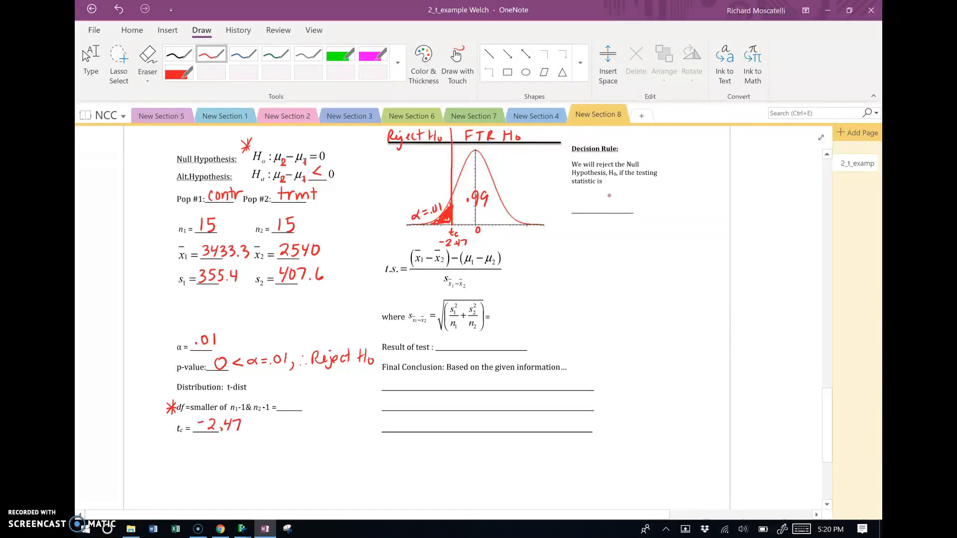
- Complete the decision rule with "less than -2.47" and mark the p-value line with a red star
drag(575, 205, 591, 201)
mouse_move(578, 197)
mouse_down()
mouse_move(581, 207)
mouse_move(606, 210)
mouse_move(662, 196)
mouse_move(672, 205)
mouse_move(696, 192)
mouse_move(696, 207)
mouse_up()
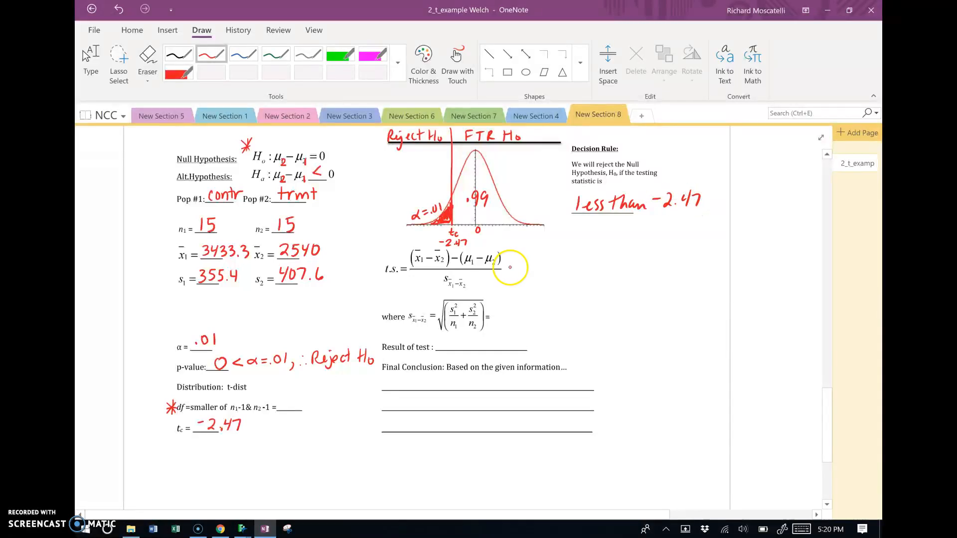
drag(510, 266, 521, 269)
drag(171, 362, 167, 373)
drag(176, 369, 167, 371)
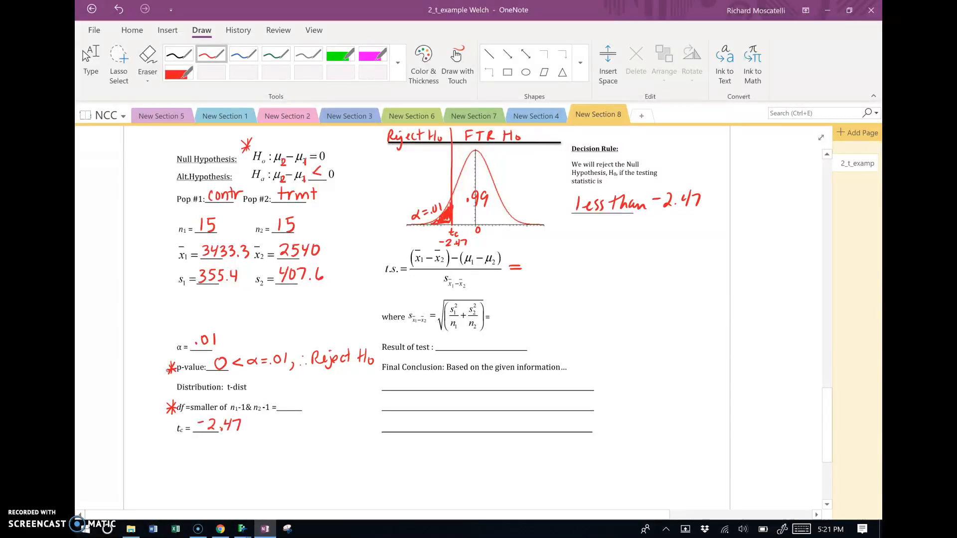
- Look up the t-score in JMP, write -6.40 in blue as the test statistic, and trace it to a point in the rejection tail
click(243, 529)
click(373, 472)
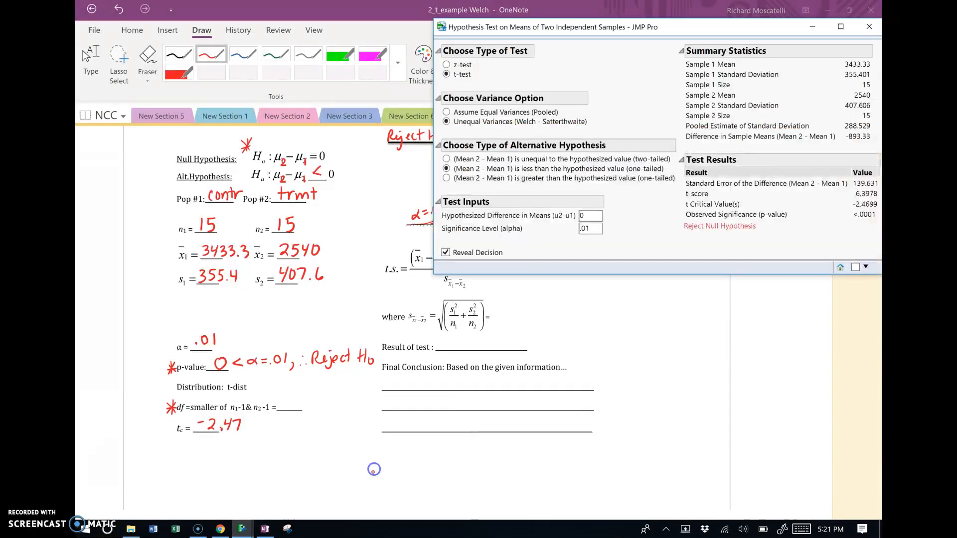
drag(717, 27, 618, 81)
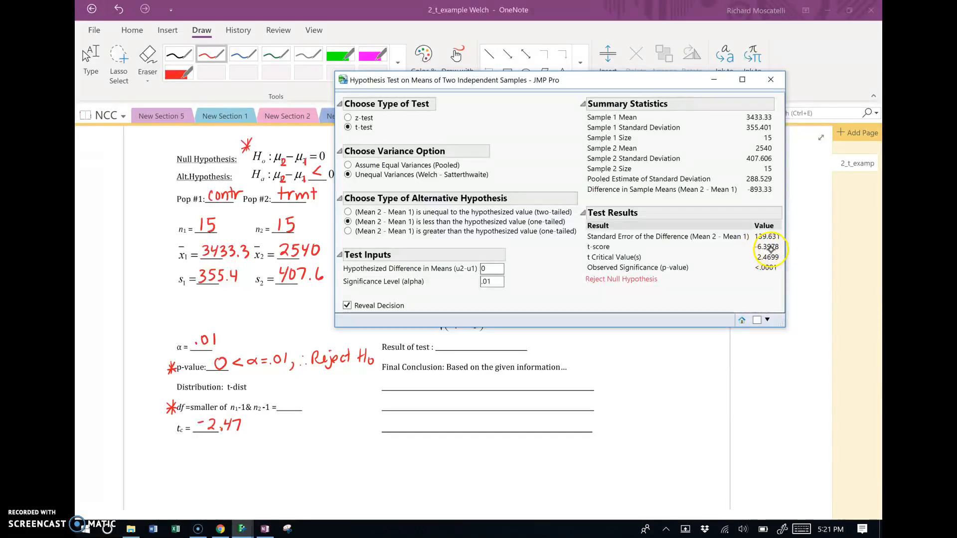
key(alt+Tab)
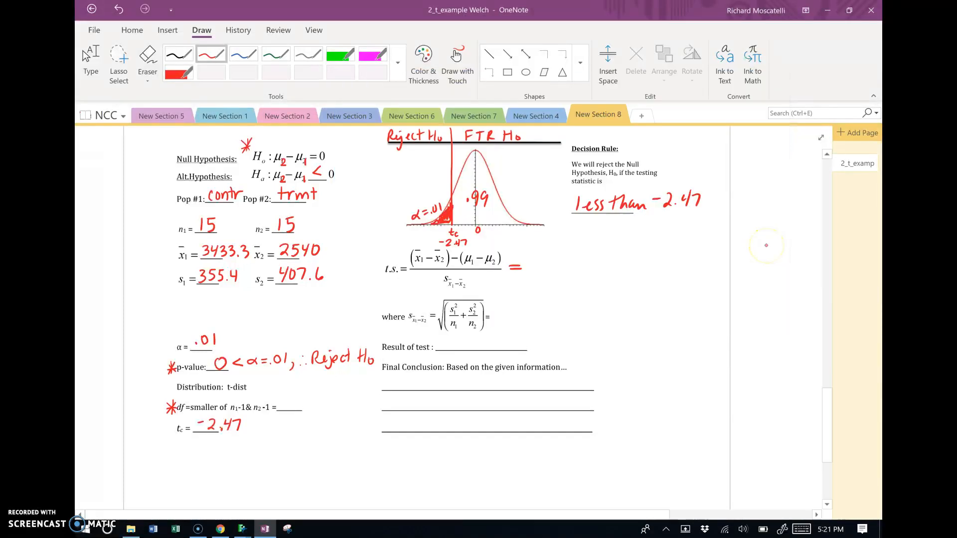
click(243, 54)
drag(528, 265, 539, 264)
mouse_move(539, 258)
mouse_down()
mouse_move(569, 257)
mouse_move(570, 270)
mouse_move(578, 258)
mouse_move(337, 226)
mouse_up()
click(559, 269)
drag(413, 225, 337, 227)
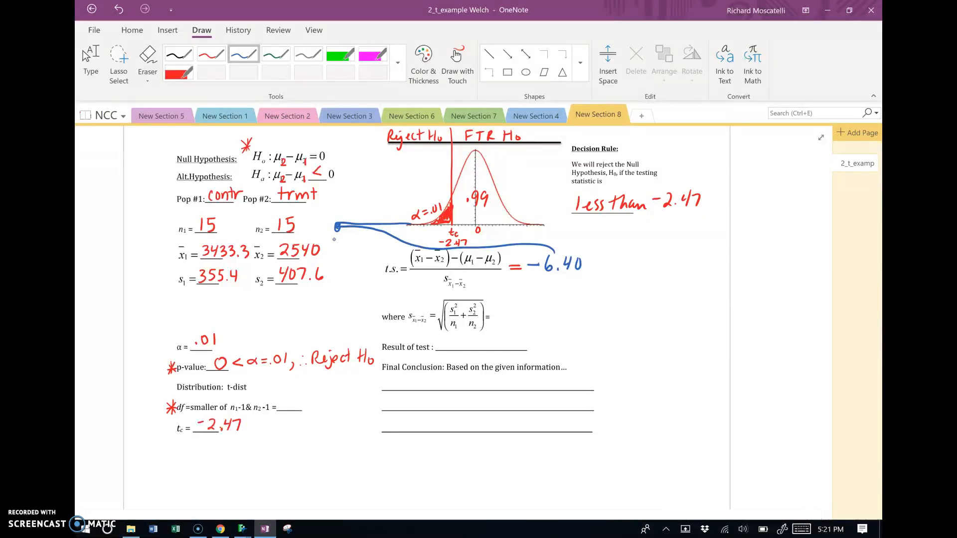
- Write "Reject Ho" in blue as the result of the test
mouse_move(448, 350)
mouse_down()
mouse_move(461, 344)
mouse_move(465, 355)
mouse_move(519, 331)
mouse_move(524, 344)
mouse_up()
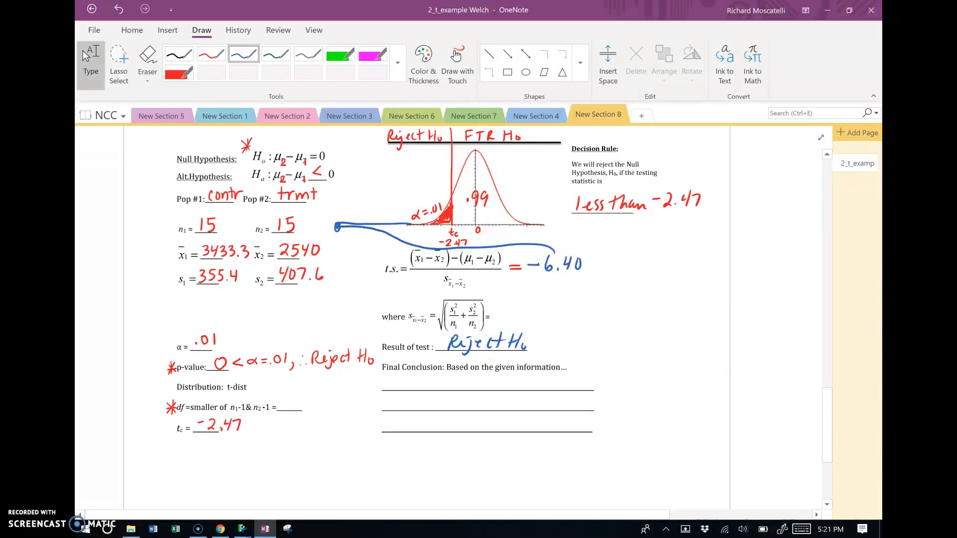
click(544, 457)
click(523, 346)
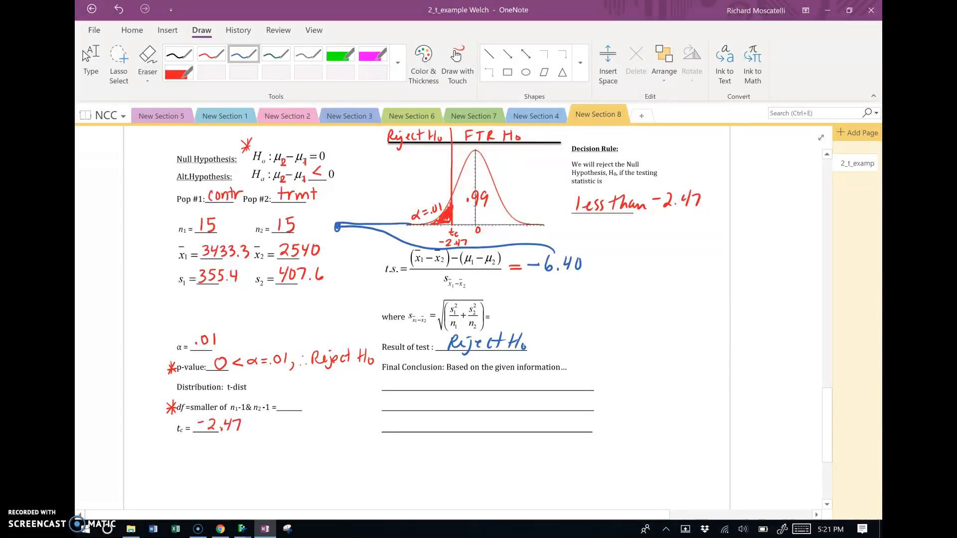
- Look up the standard error in JMP, write 139.631 circled and linked to the formula's denominator, and check off the test statistic
click(241, 529)
click(408, 461)
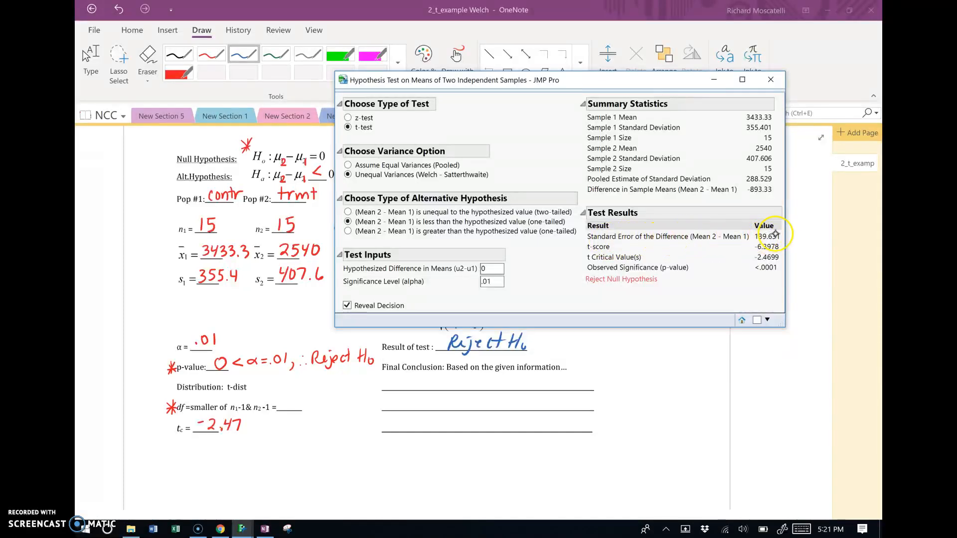
key(alt+Tab)
mouse_move(496, 304)
mouse_down()
mouse_move(495, 320)
mouse_move(547, 315)
mouse_move(492, 306)
mouse_move(520, 329)
mouse_move(548, 293)
mouse_move(455, 293)
mouse_move(437, 273)
mouse_move(474, 279)
mouse_move(462, 294)
mouse_up()
click(521, 316)
click(512, 298)
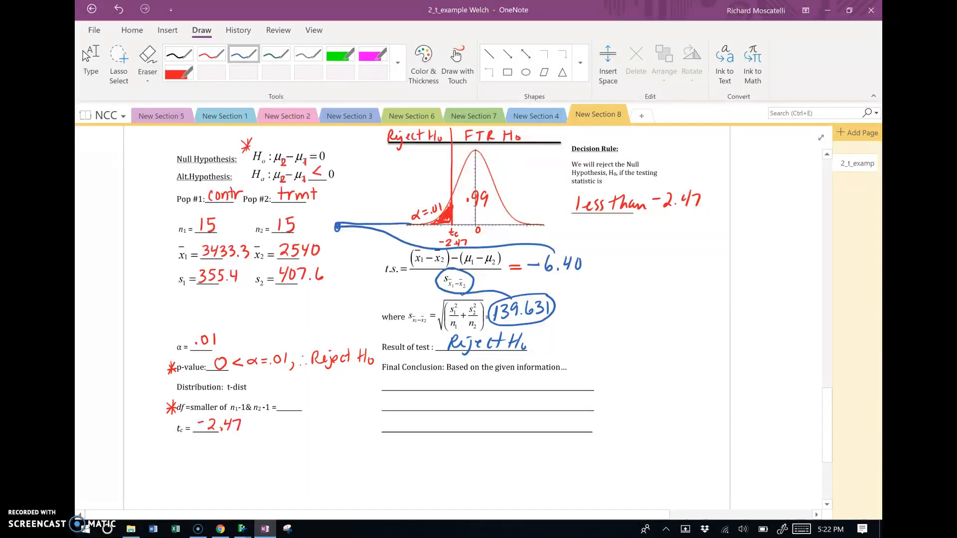
drag(586, 261, 602, 254)
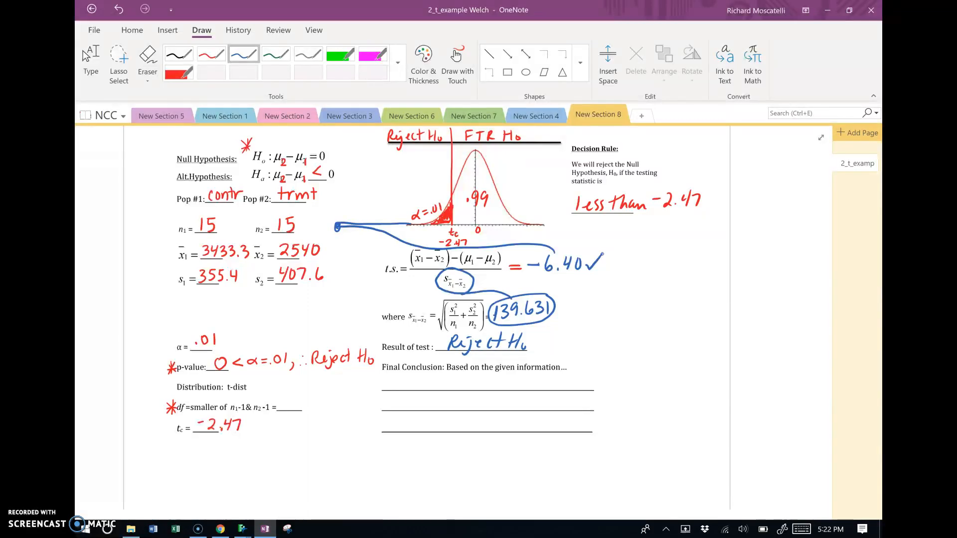
- Add a green highlight beside the null hypothesis and write "Reject" on it in black
click(341, 53)
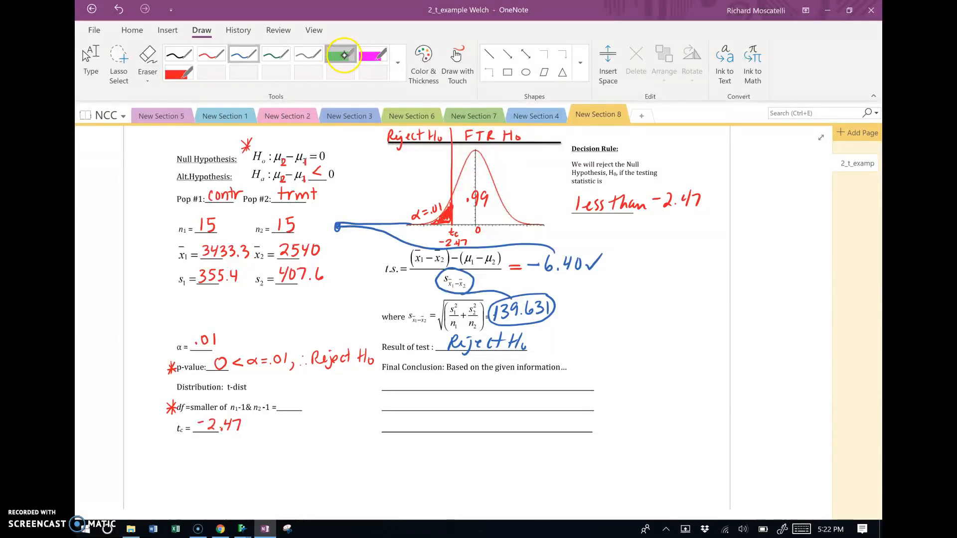
mouse_move(332, 156)
mouse_down()
mouse_move(387, 155)
mouse_move(343, 151)
mouse_up()
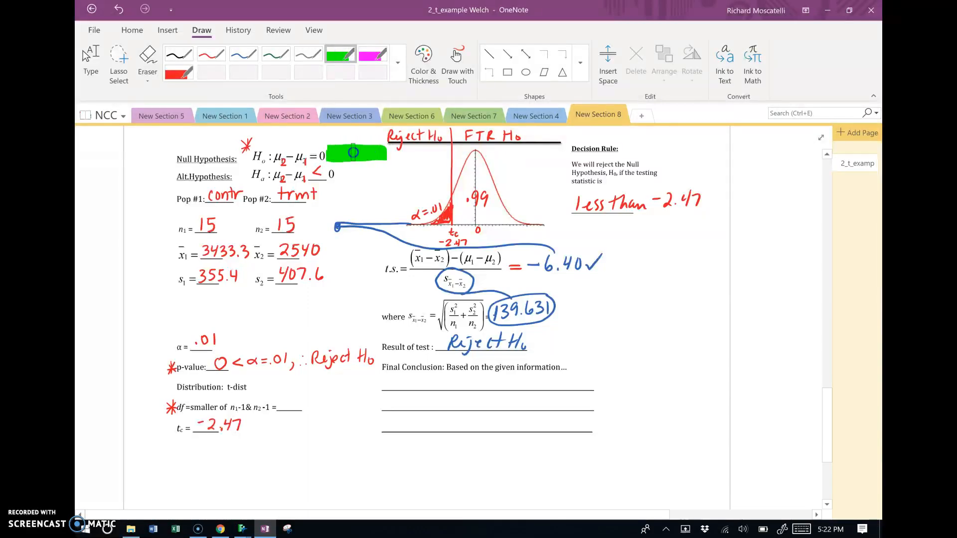
click(182, 52)
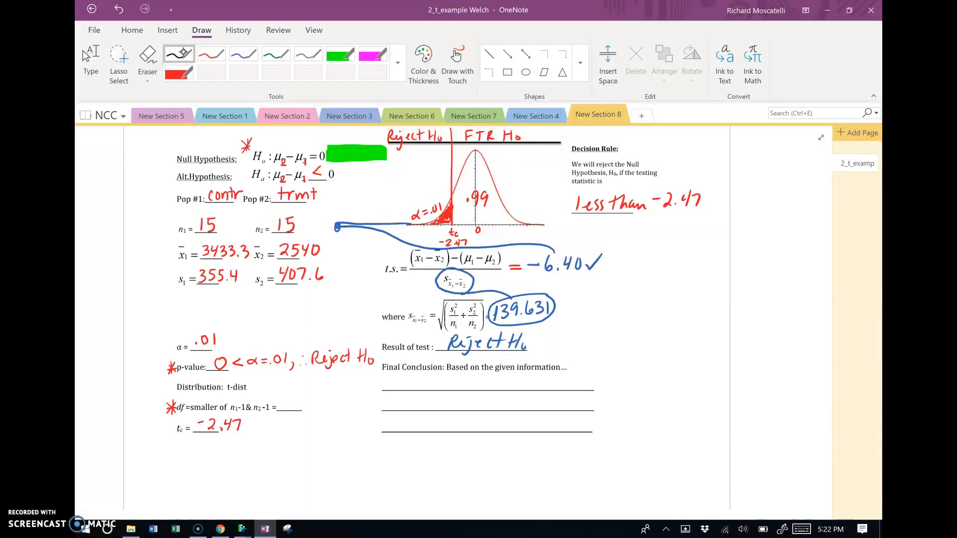
mouse_move(335, 150)
mouse_down()
mouse_move(332, 157)
mouse_move(374, 158)
mouse_move(381, 149)
mouse_up()
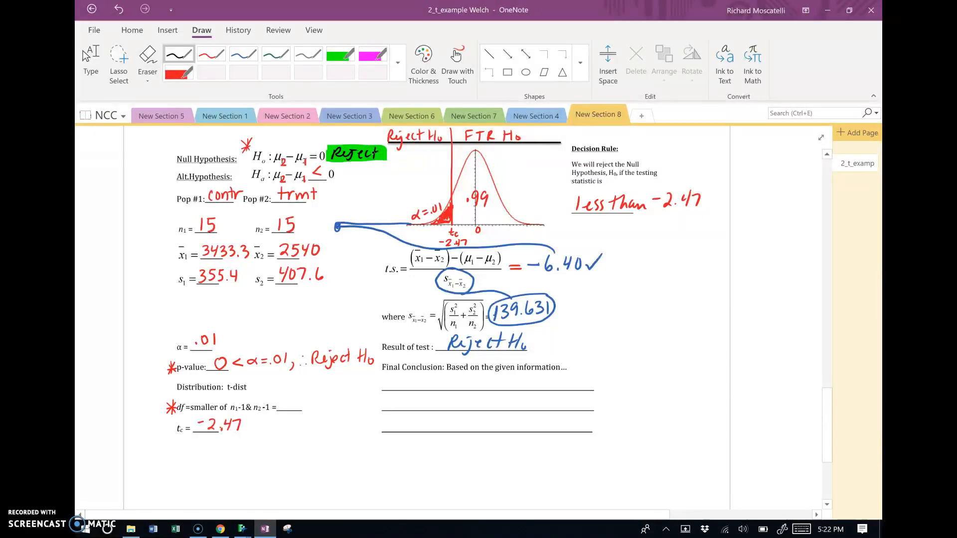
- Add a magenta highlight beside the alternative hypothesis and write "Accept" on it in black
click(373, 55)
mouse_move(339, 172)
mouse_down()
mouse_move(398, 173)
mouse_move(341, 177)
mouse_move(398, 181)
mouse_move(344, 182)
mouse_move(351, 179)
mouse_up()
click(178, 54)
drag(358, 175, 386, 185)
drag(380, 177, 384, 176)
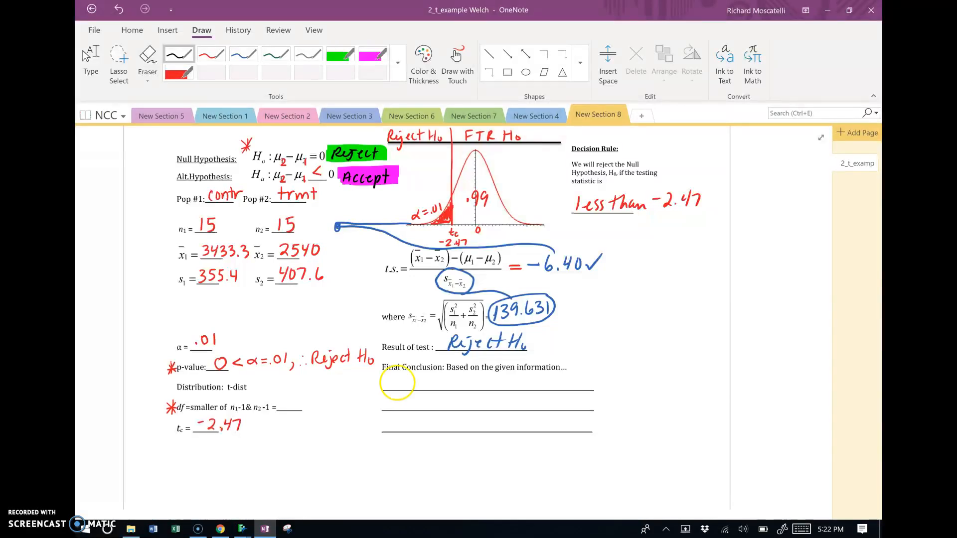
- Start the final conclusion in black with the words "the pop mean amt of Vit"
mouse_move(386, 390)
mouse_down()
mouse_move(429, 381)
mouse_move(395, 390)
mouse_up()
mouse_move(386, 379)
mouse_down()
mouse_move(457, 379)
mouse_move(469, 387)
mouse_move(459, 401)
mouse_move(592, 377)
mouse_move(600, 393)
mouse_move(399, 409)
mouse_move(407, 397)
mouse_up()
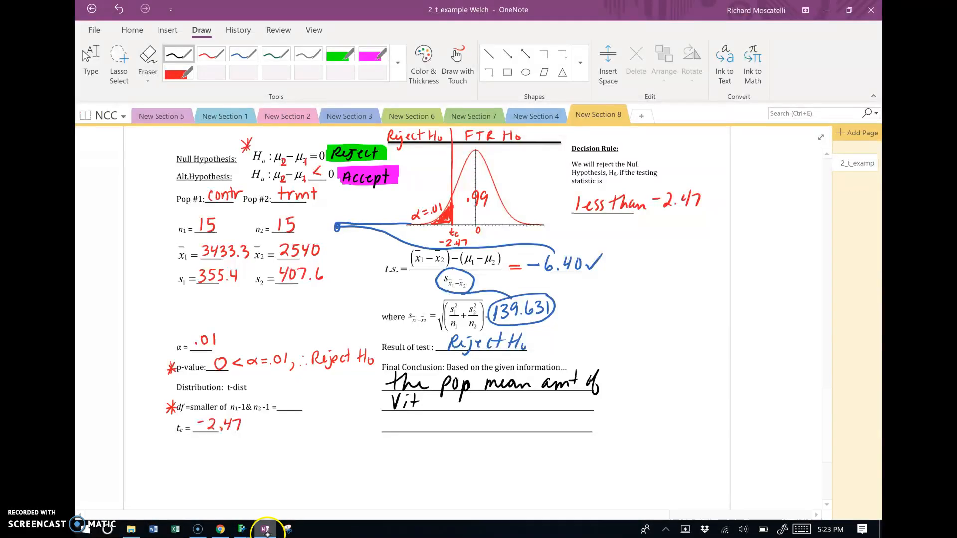
- Check the vitamin's name in the JMP data table, and continue the conclusion in OneNote with "A is signif less"
mouse_move(242, 528)
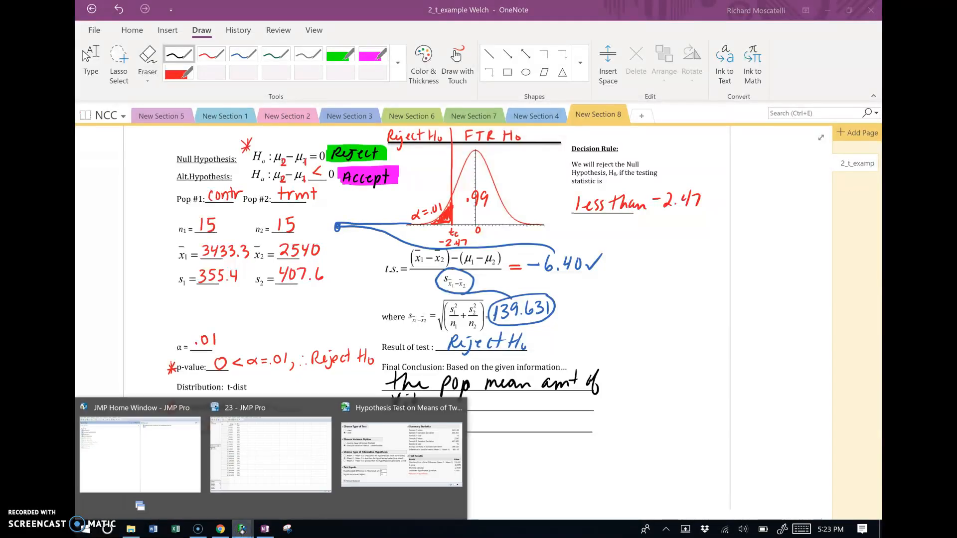
click(271, 460)
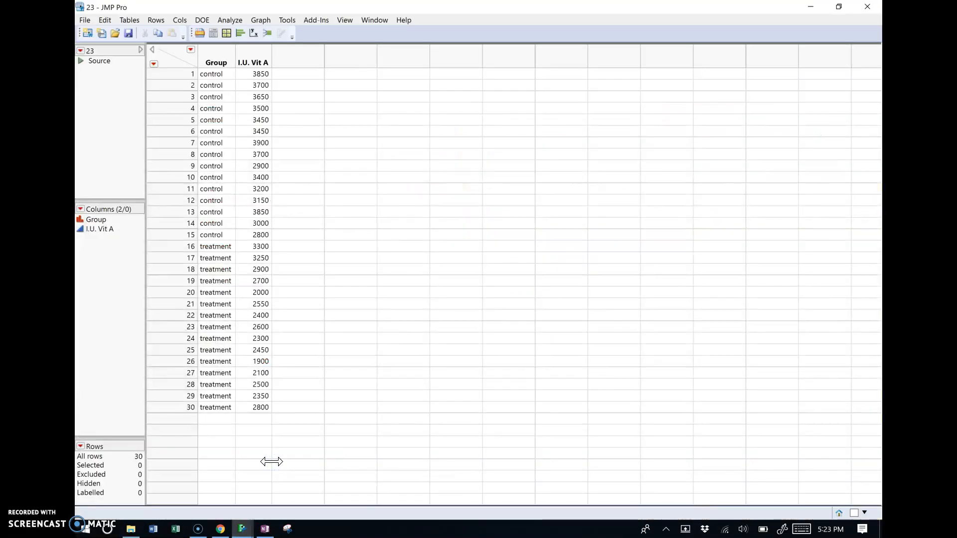
click(264, 528)
drag(435, 395, 430, 410)
drag(435, 395, 440, 409)
mouse_move(431, 404)
mouse_down()
mouse_move(472, 403)
mouse_move(515, 417)
mouse_up()
click(467, 394)
drag(521, 405, 531, 412)
drag(534, 403, 539, 413)
drag(532, 399, 559, 409)
drag(560, 404, 579, 409)
- Finish the final conclusion on its third line with "for the exp group."
drag(401, 414, 395, 432)
drag(392, 423, 401, 423)
mouse_move(408, 422)
mouse_down()
mouse_move(407, 430)
mouse_move(441, 431)
mouse_move(451, 420)
mouse_move(458, 431)
mouse_up()
drag(460, 425, 506, 431)
drag(507, 422, 500, 432)
mouse_move(510, 422)
mouse_down()
mouse_move(508, 443)
mouse_move(518, 427)
mouse_move(535, 444)
mouse_move(554, 431)
mouse_up()
drag(557, 425, 574, 429)
mouse_move(576, 422)
mouse_down()
mouse_move(574, 447)
mouse_move(586, 428)
mouse_up()
click(590, 431)
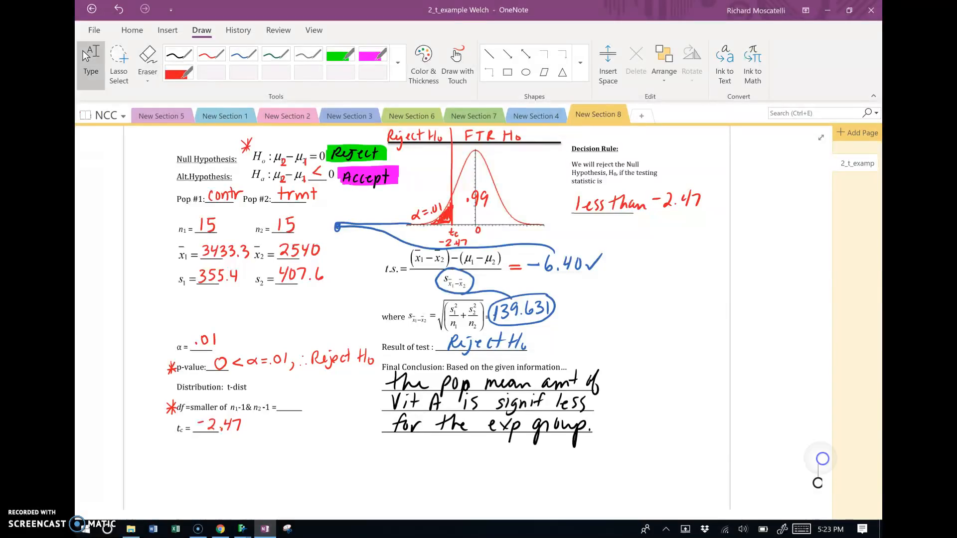
- Draw a black bracket linking the decision rule to the test result, and circle the p-value label and the blank df answer
mouse_move(666, 147)
mouse_down()
mouse_move(711, 185)
mouse_move(696, 322)
mouse_move(589, 337)
mouse_up()
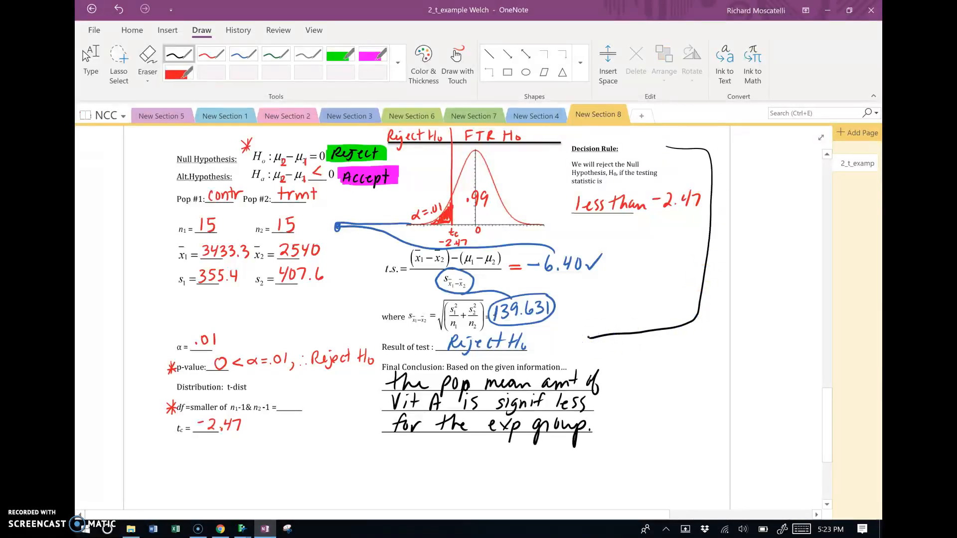
mouse_move(181, 356)
mouse_down()
mouse_move(159, 376)
mouse_move(205, 380)
mouse_move(186, 359)
mouse_up()
mouse_move(310, 389)
mouse_down()
mouse_move(280, 391)
mouse_move(280, 416)
mouse_move(317, 400)
mouse_move(301, 393)
mouse_up()
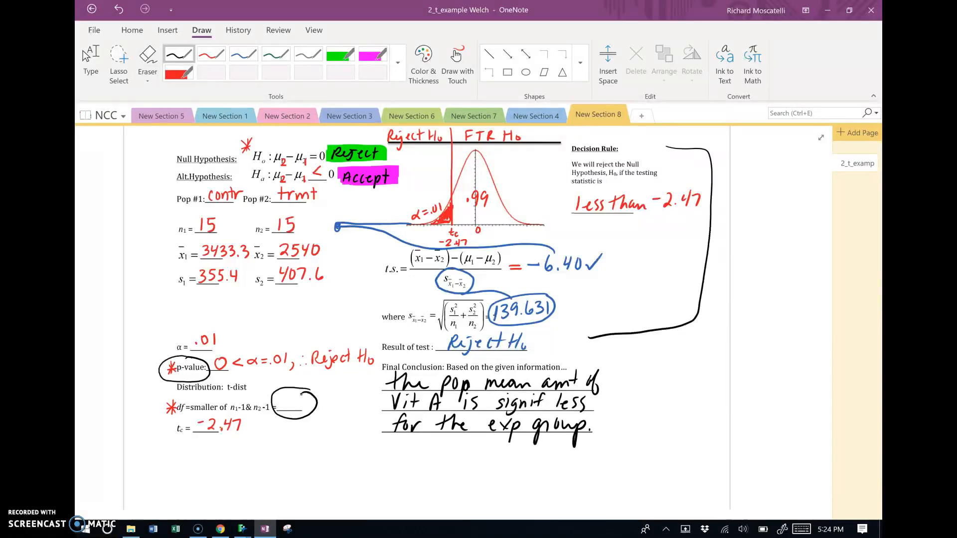
- Switch to JMP's Hypothesis Test on Means of Two Independent Samples window to review the test results
click(243, 528)
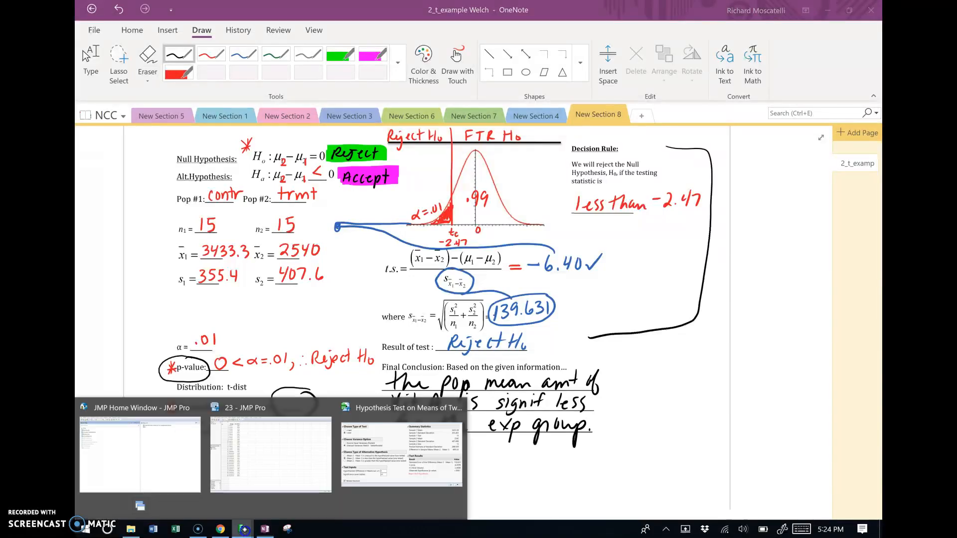
click(390, 459)
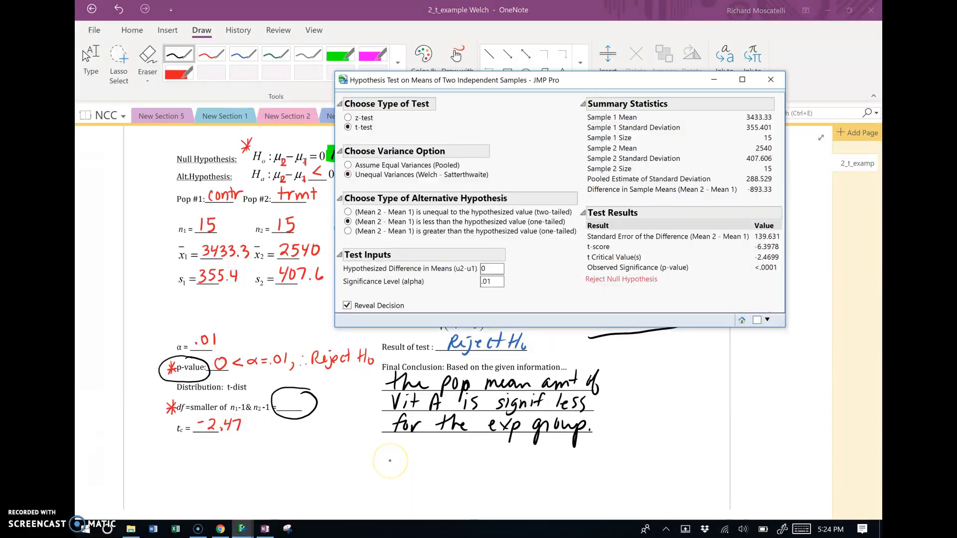